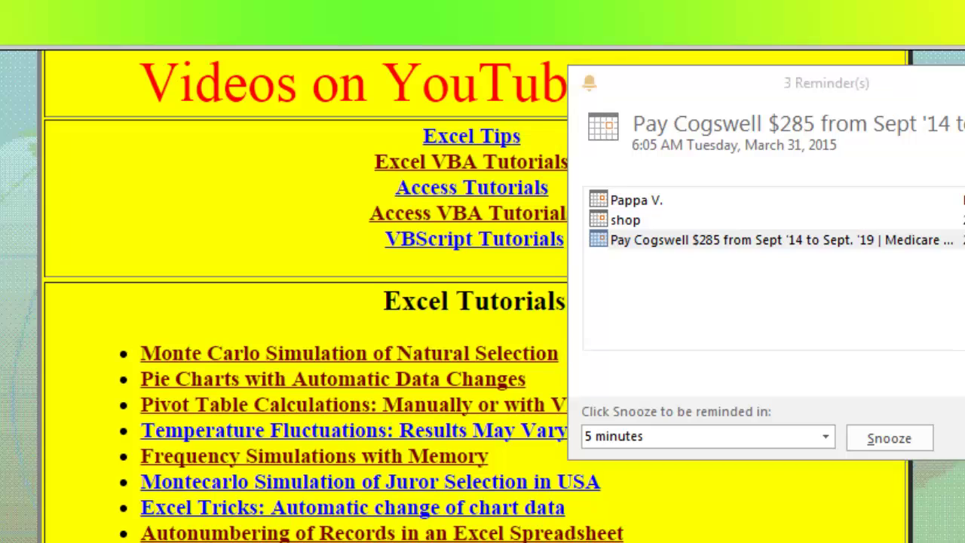
left_click(700, 539)
scroll(698, 489, "down", 5)
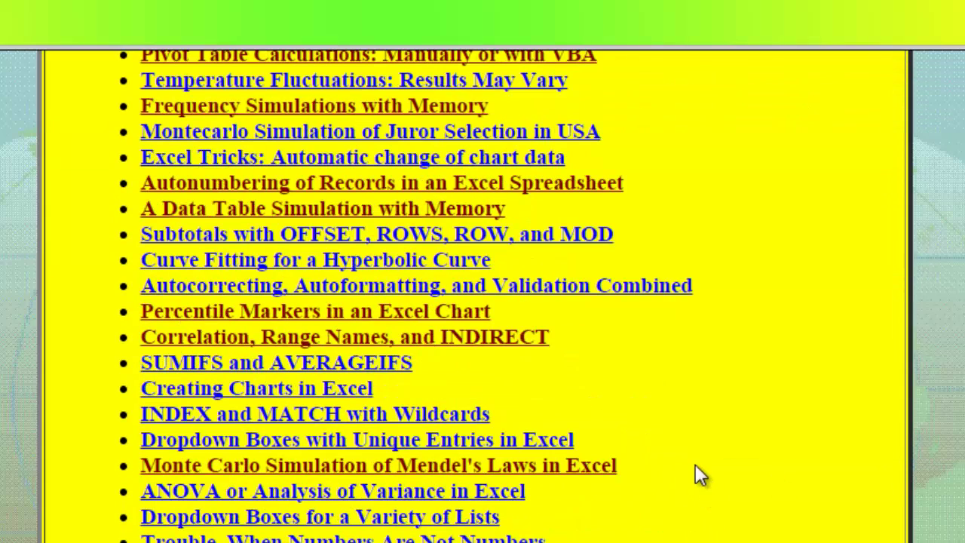
scroll(544, 537, "down", 3)
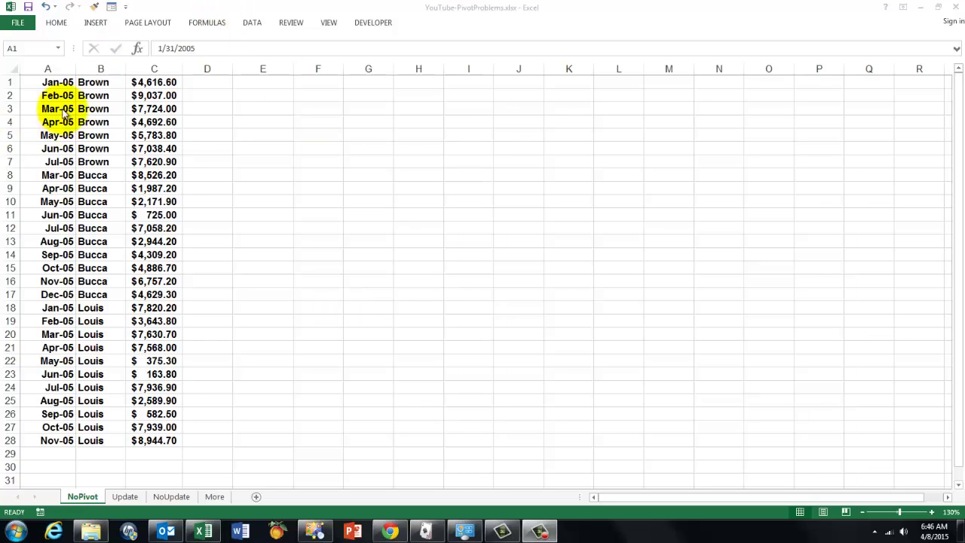
Highlight the empty column D and empty row 29 that border the sales data on the NoPivot sheet.
left_click(41, 84)
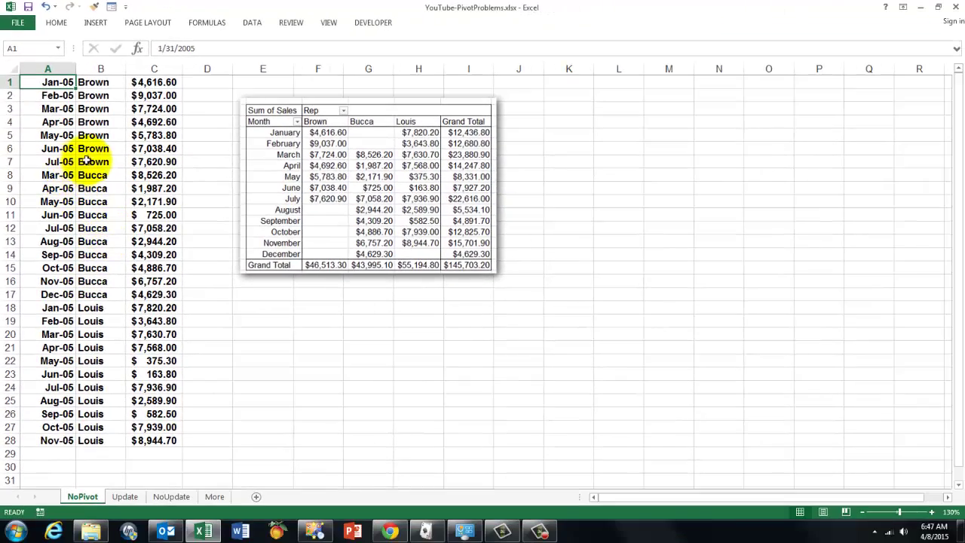
left_click(89, 161)
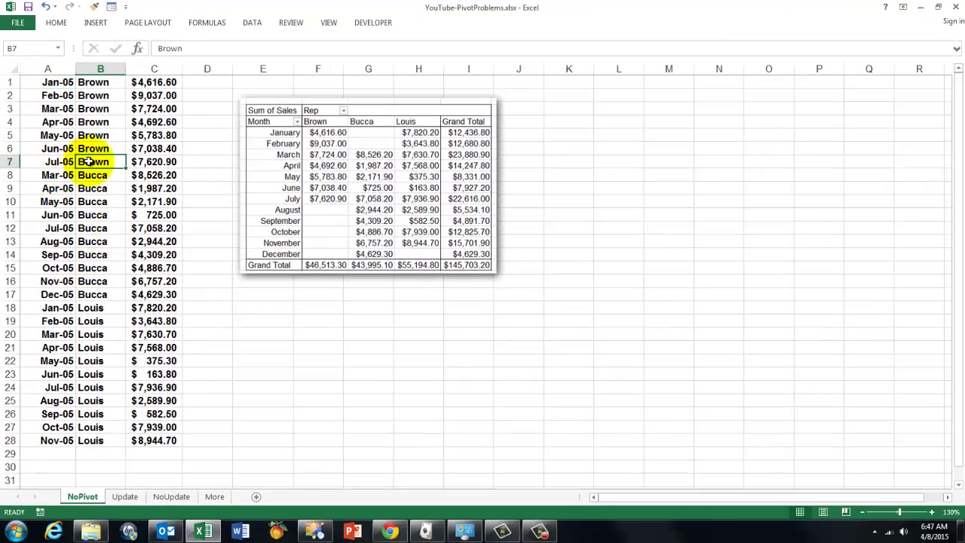
left_click(204, 69)
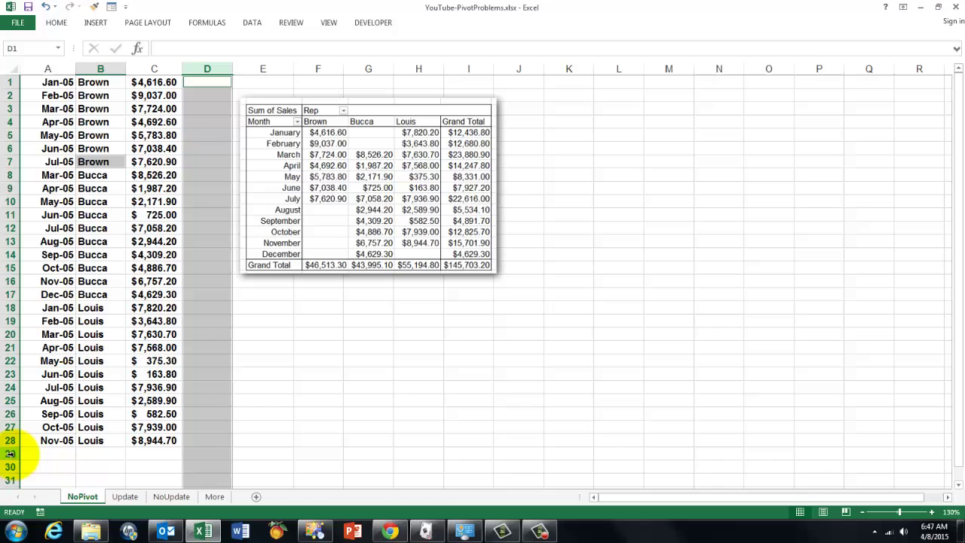
left_click(10, 453, "ctrl")
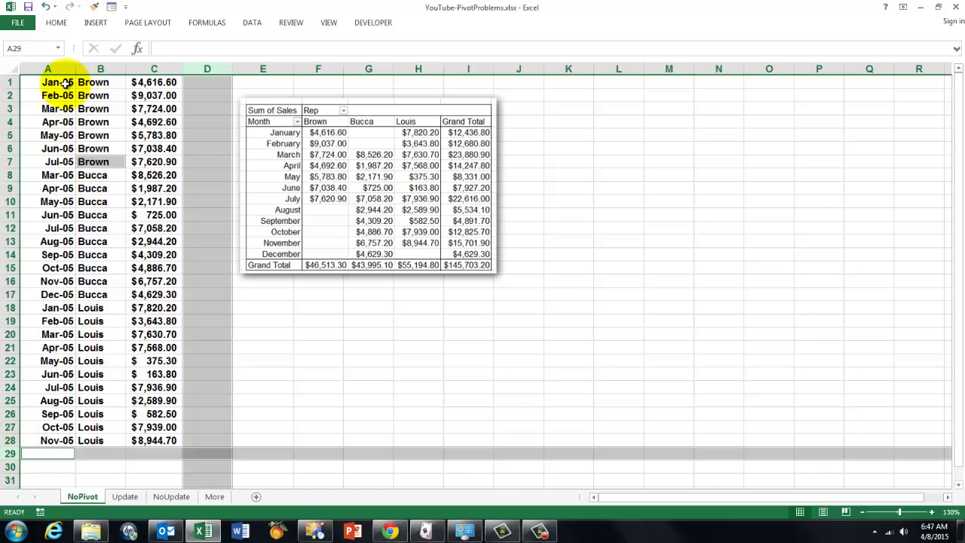
Create a PivotTable on a new worksheet from the range A1:C28 of the NoPivot sheet, which lacks headers.
left_click(92, 148)
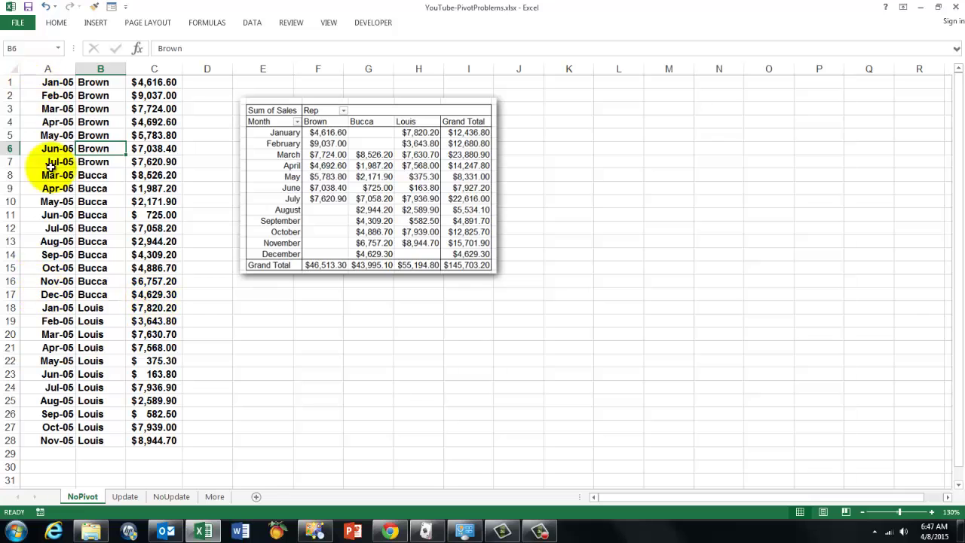
left_click(97, 23)
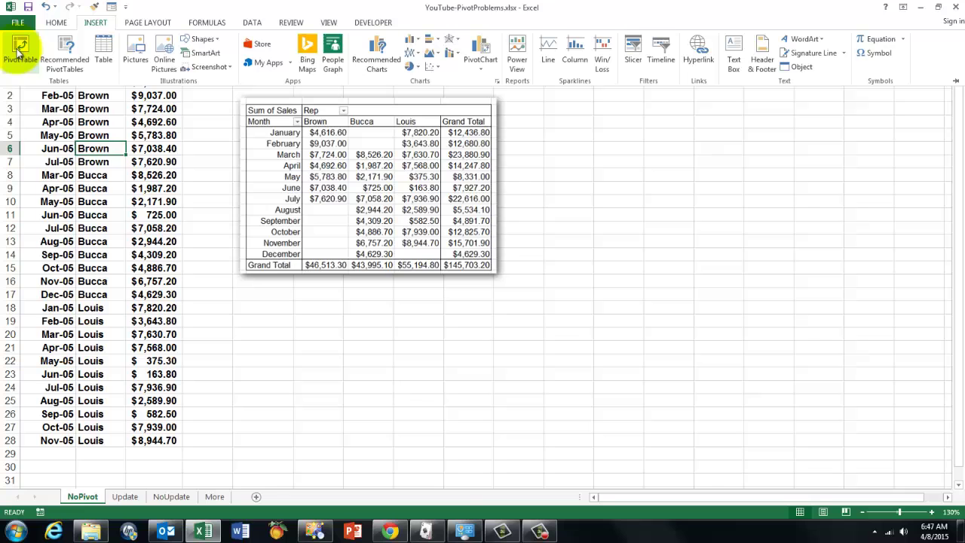
left_click(22, 49)
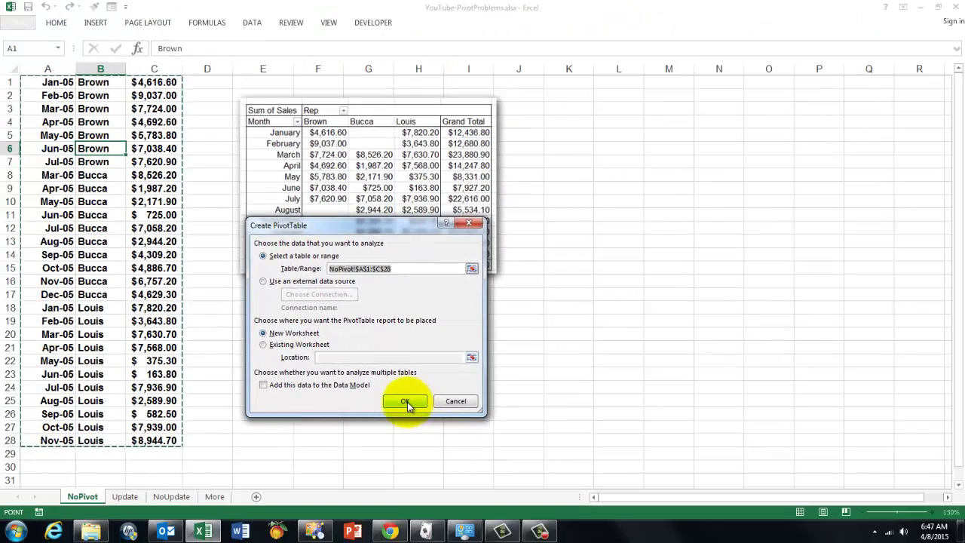
left_click(411, 420)
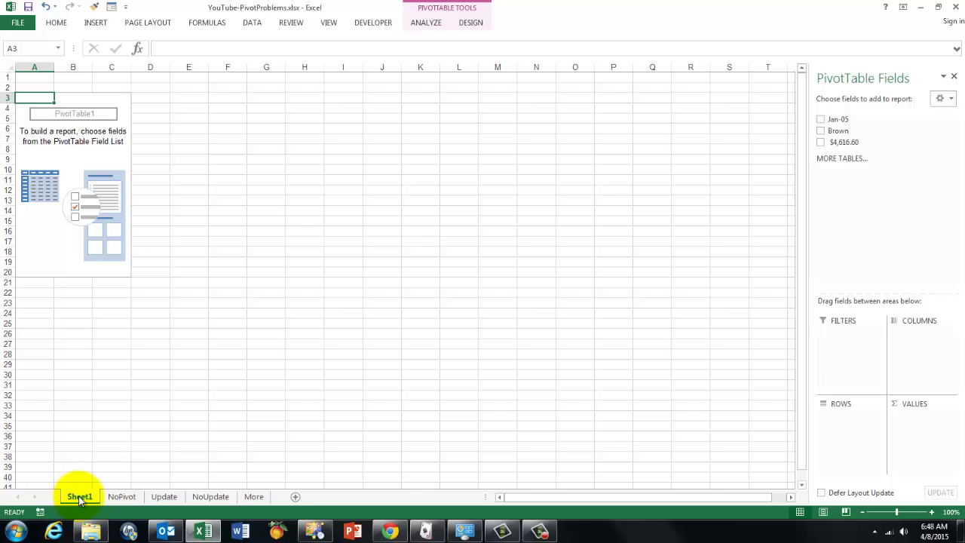
Insert a row above the data on the NoPivot sheet and enter the headers Month, Rep and Amount in A1:C1.
left_click(123, 496)
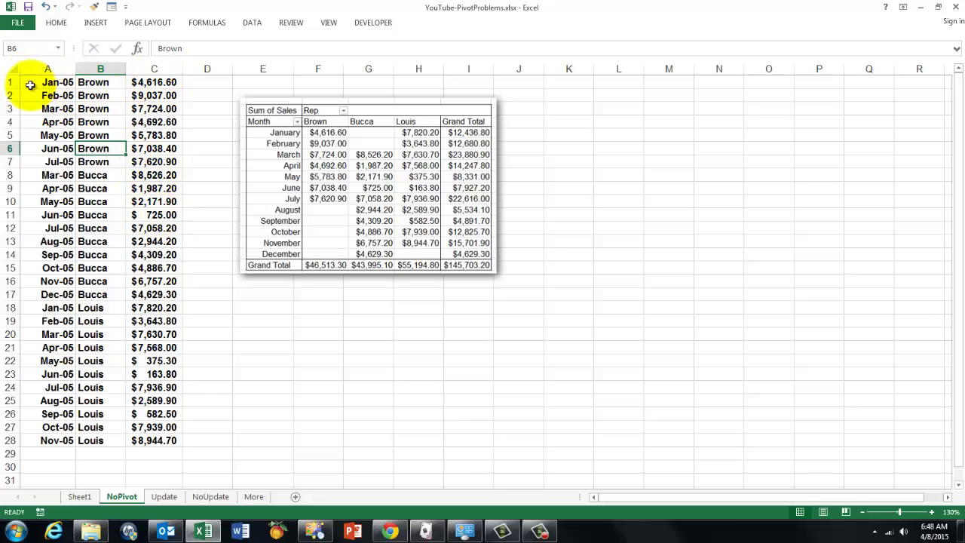
right_click(6, 82)
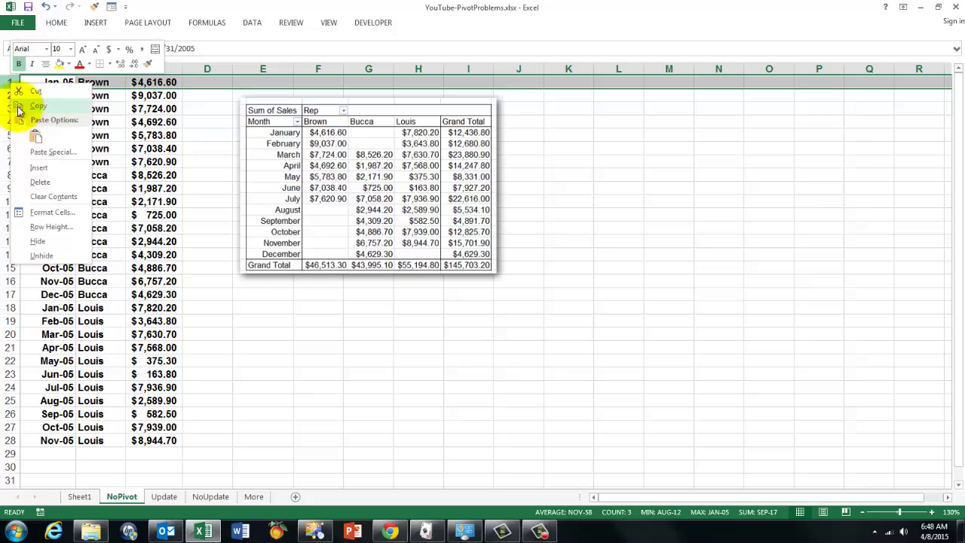
left_click(40, 172)
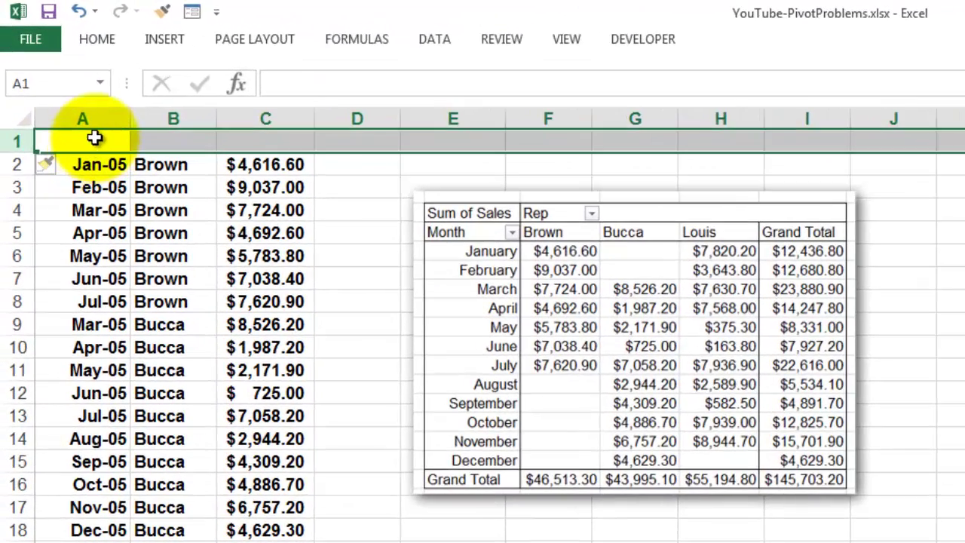
left_click(52, 80)
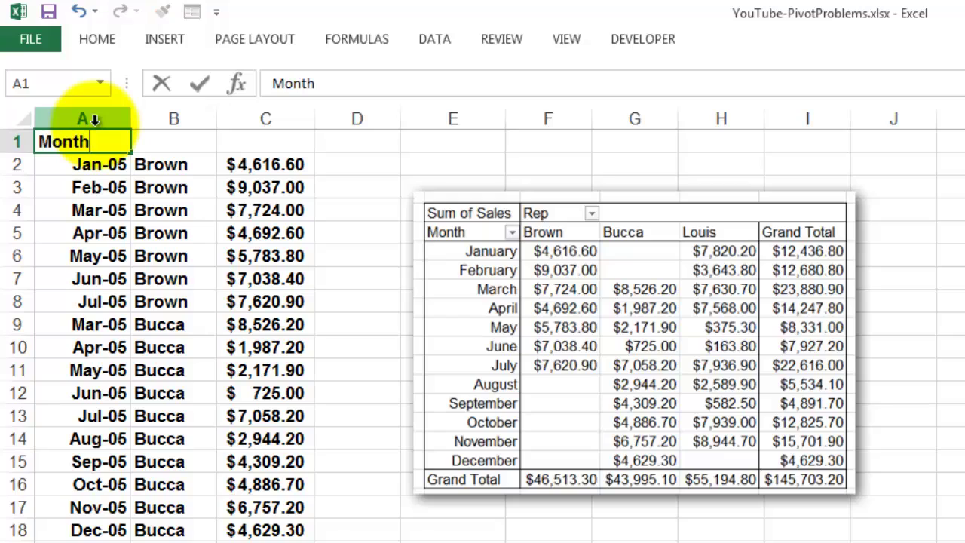
key("Tab")
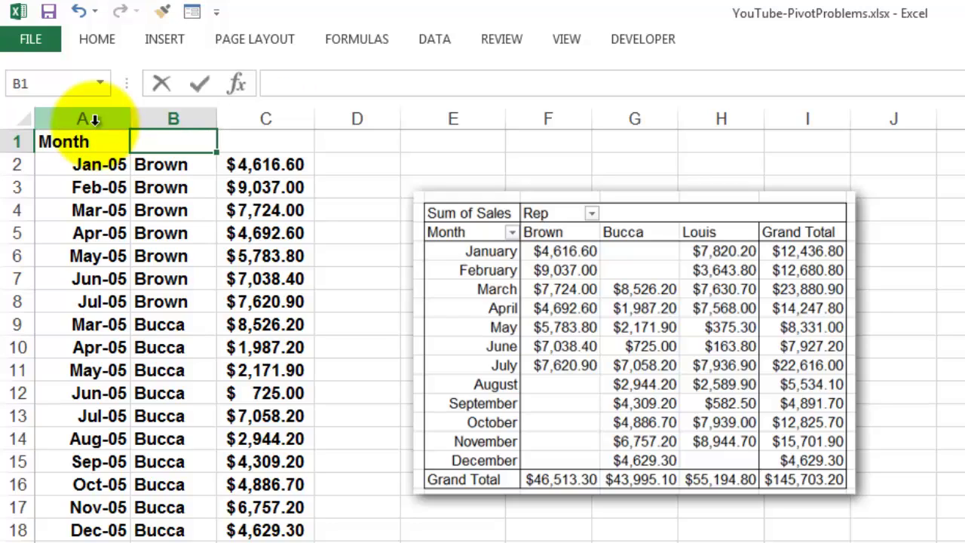
key("Tab")
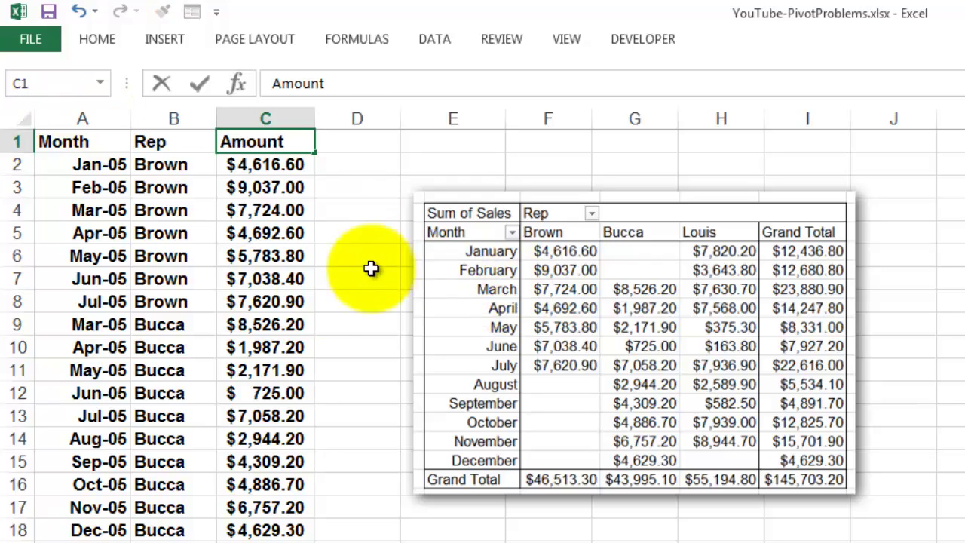
Create a PivotTable on a new worksheet from the range A1:C29 of the NoPivot sheet, including its headers.
left_click(174, 254)
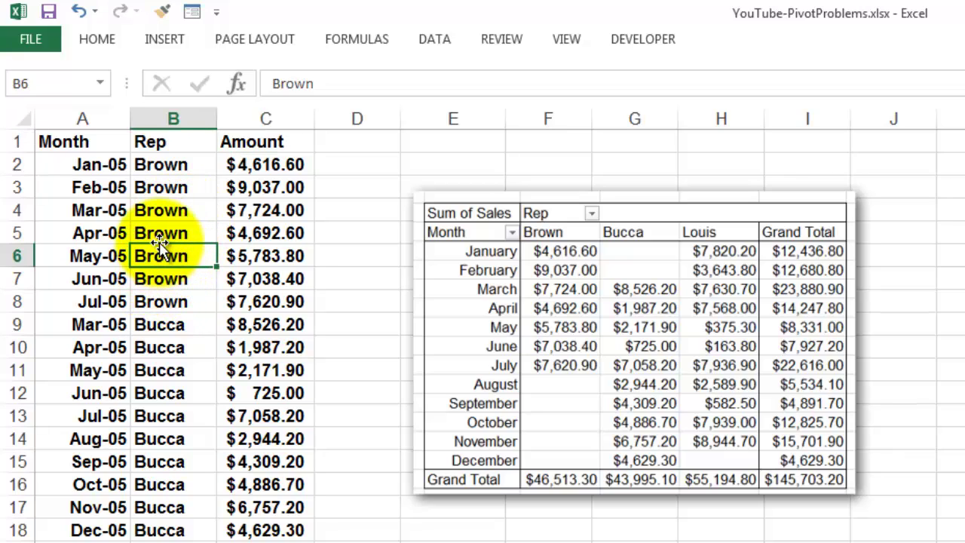
left_click(164, 39)
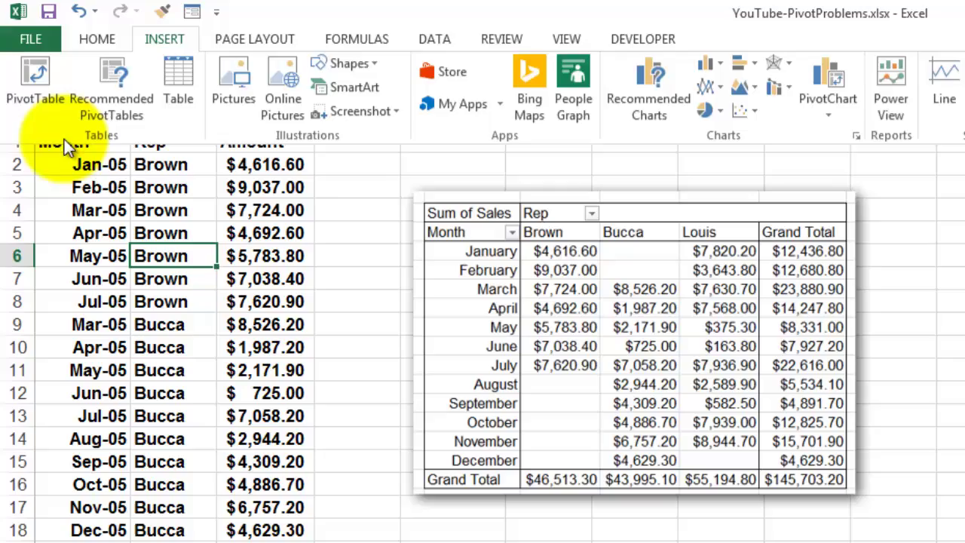
left_click(35, 75)
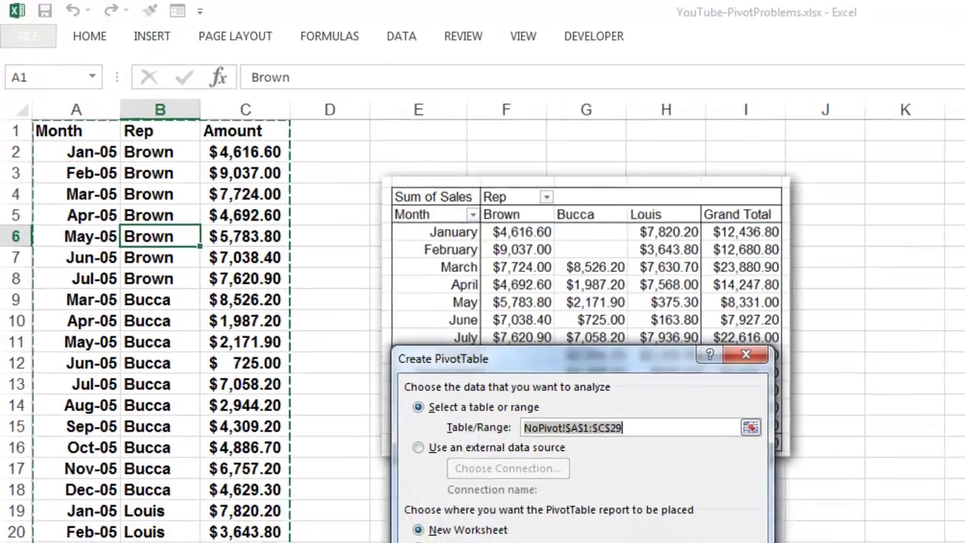
left_click(637, 542)
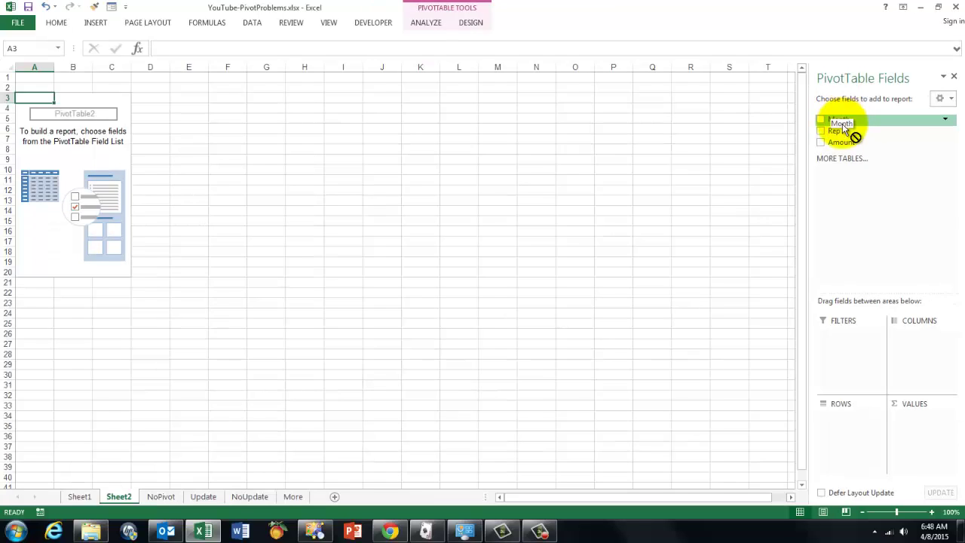
Lay out the new PivotTable with Month as rows, Rep as columns and Amount as summed values.
left_click_drag(843, 128, 830, 419)
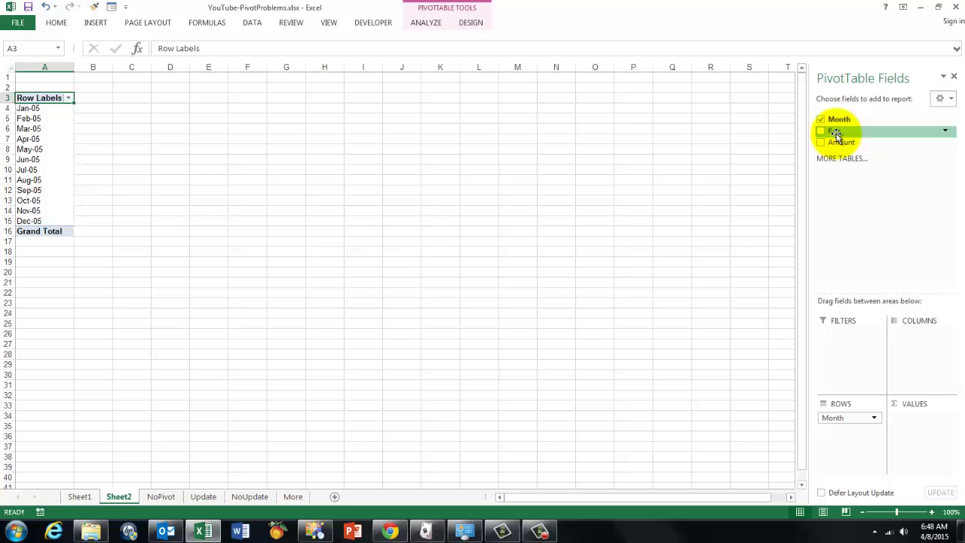
left_click_drag(835, 134, 915, 338)
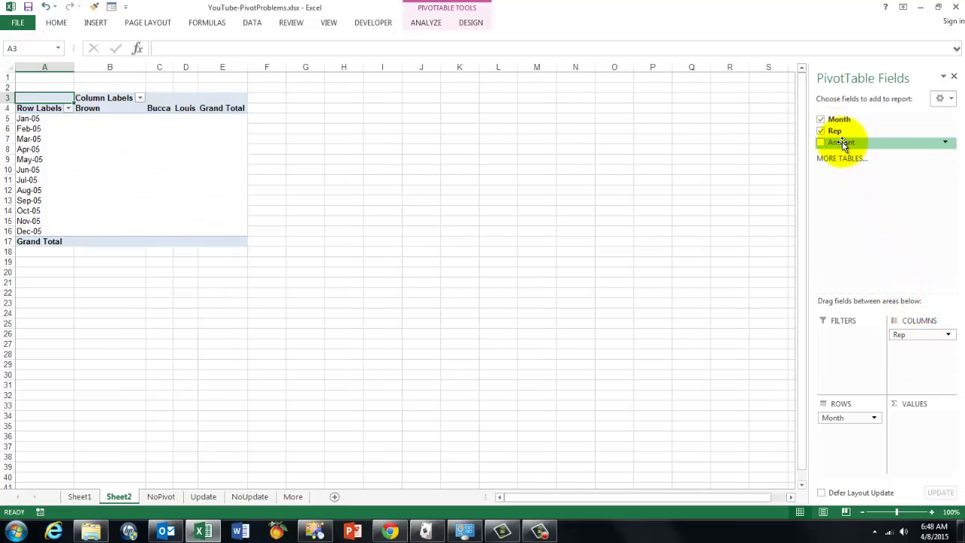
left_click_drag(842, 145, 915, 418)
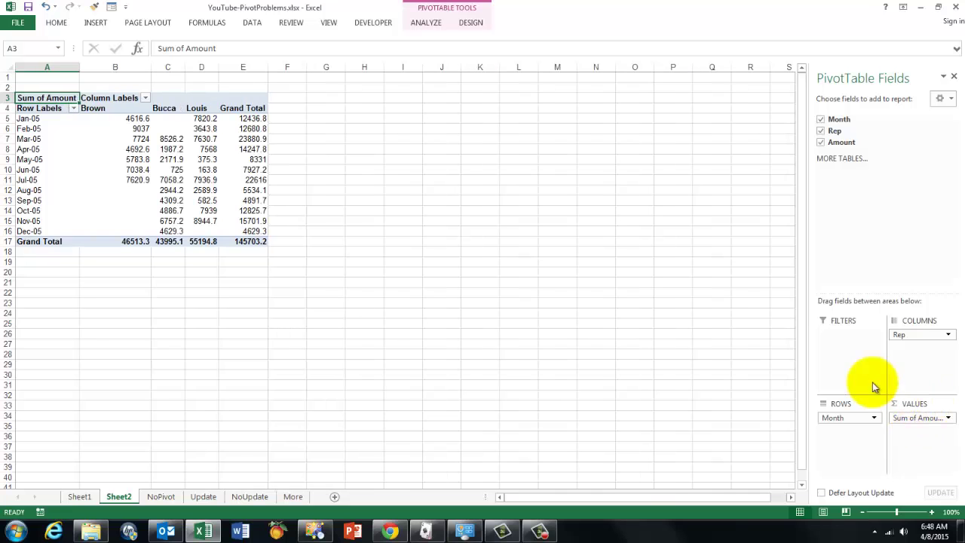
left_click(109, 291)
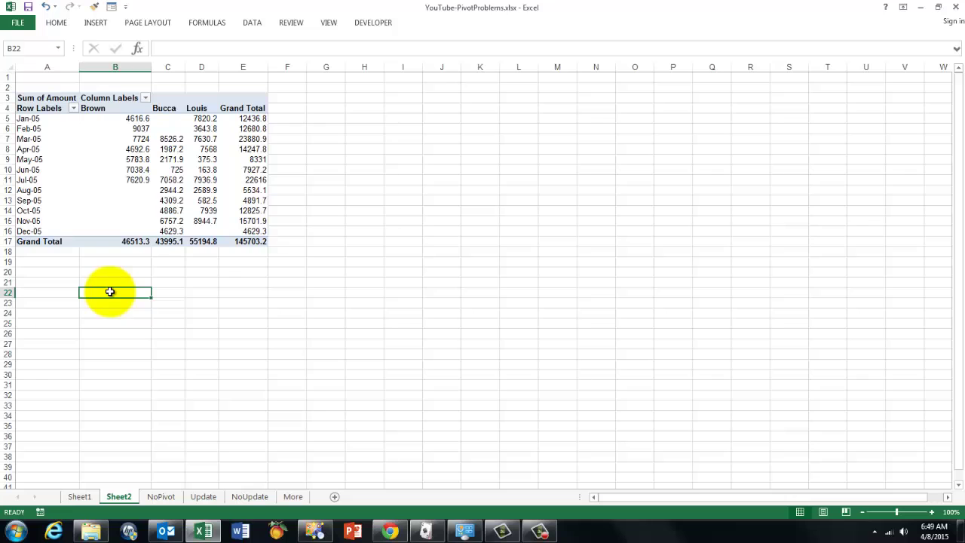
Format the PivotTable's Sum of Amount values as Currency with the $ symbol and 2 decimal places.
left_click(114, 200)
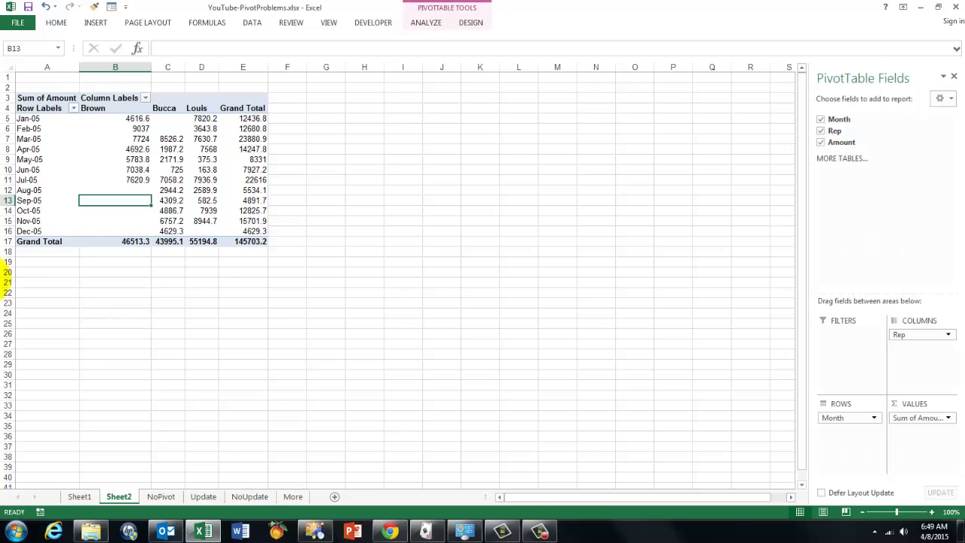
left_click(910, 419)
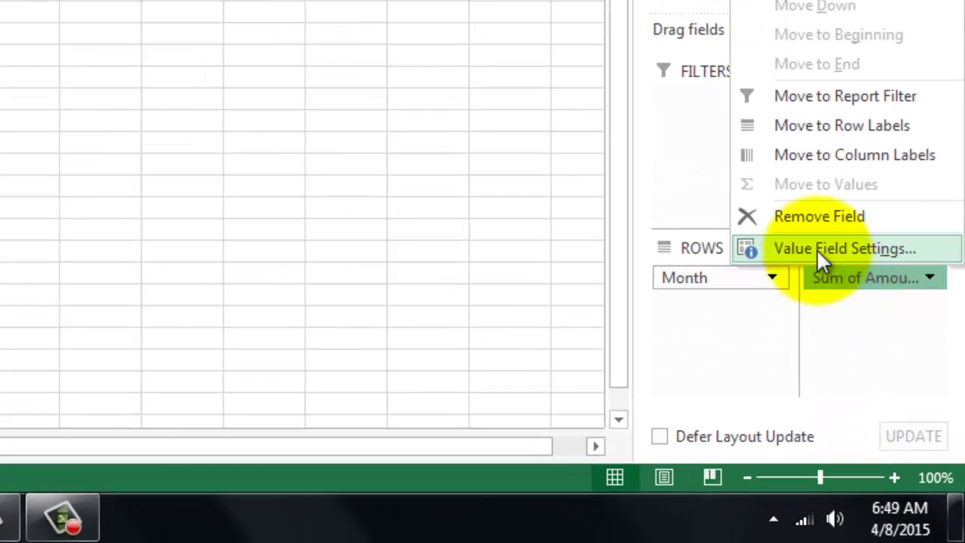
left_click(808, 242)
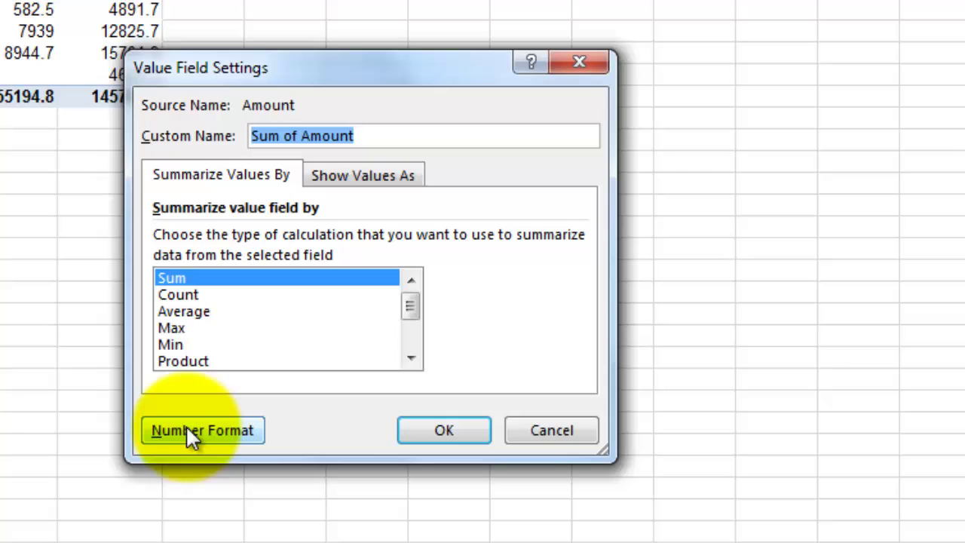
left_click(199, 431)
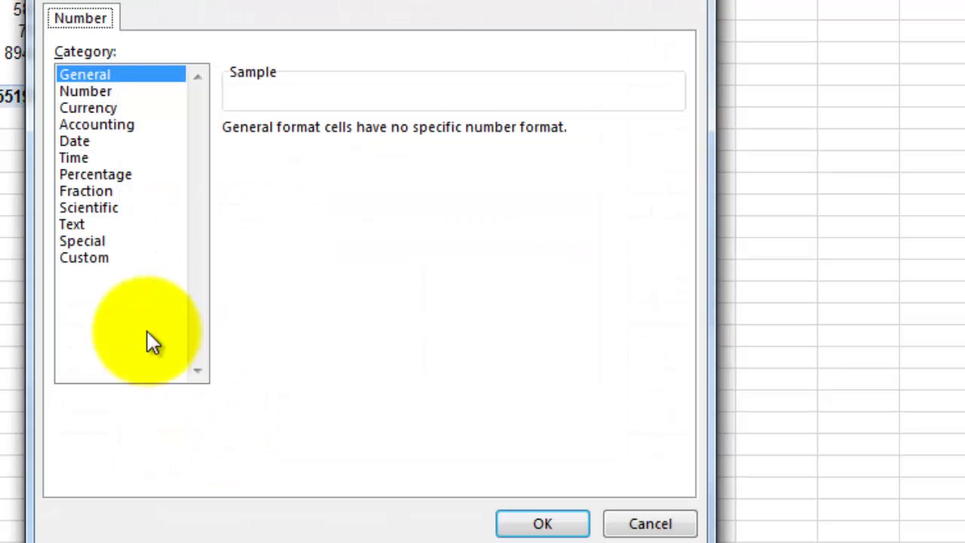
left_click(88, 108)
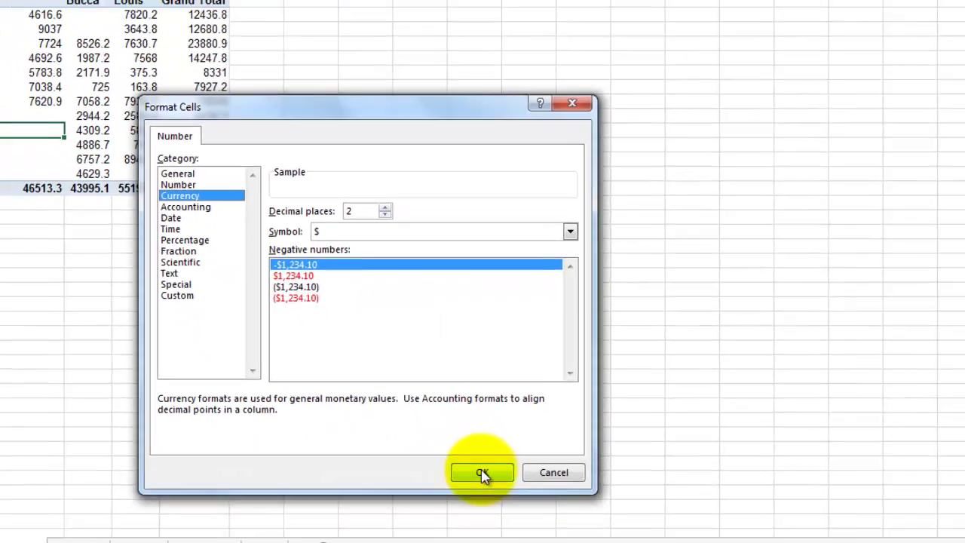
left_click(483, 474)
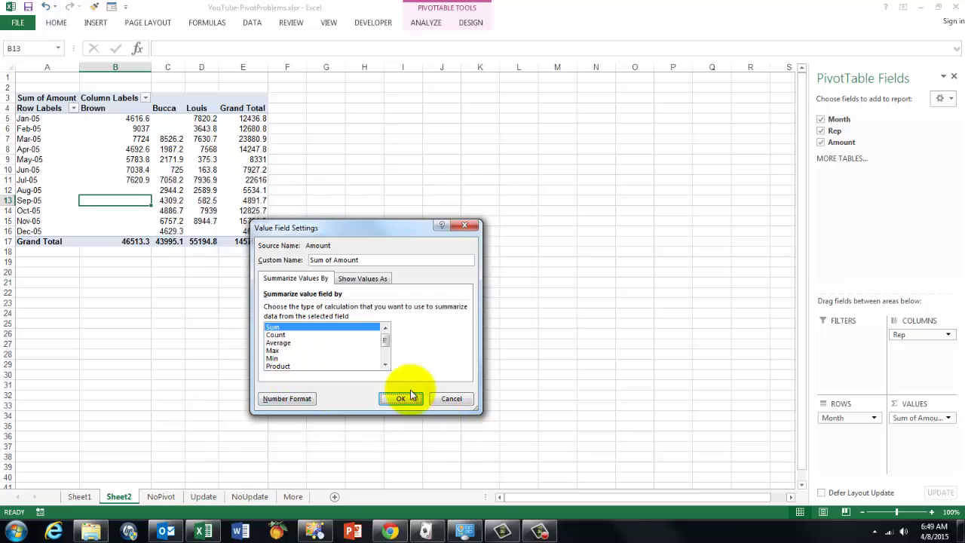
left_click(396, 395)
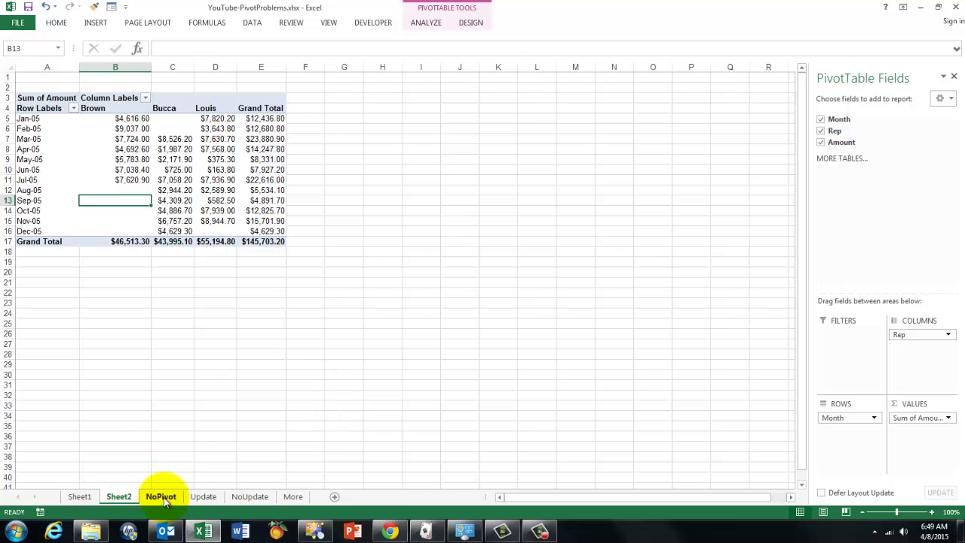
On the Update sheet, multiply the Sales values in C2:C29 by the 1.07 tax factor from E2, using Paste Special with Values and Multiply.
left_click(204, 497)
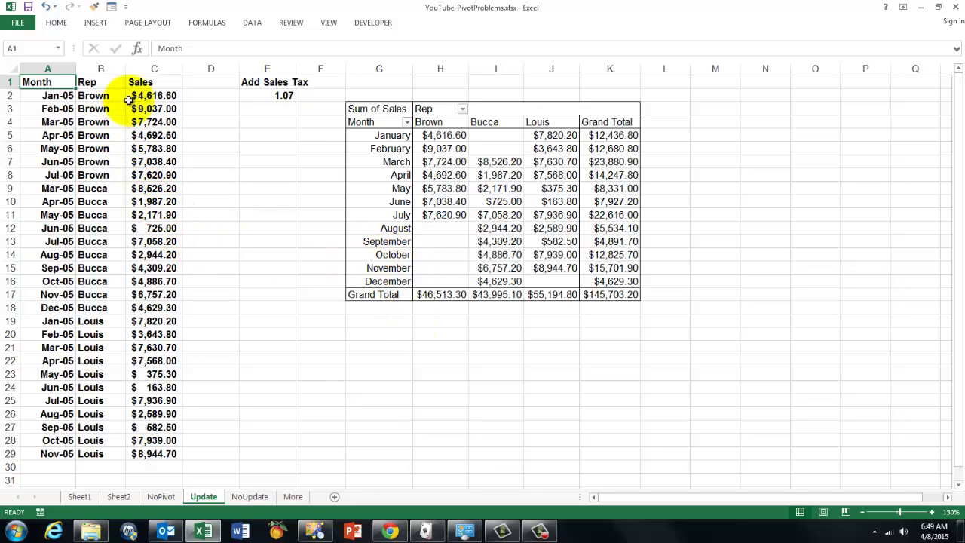
left_click(263, 95)
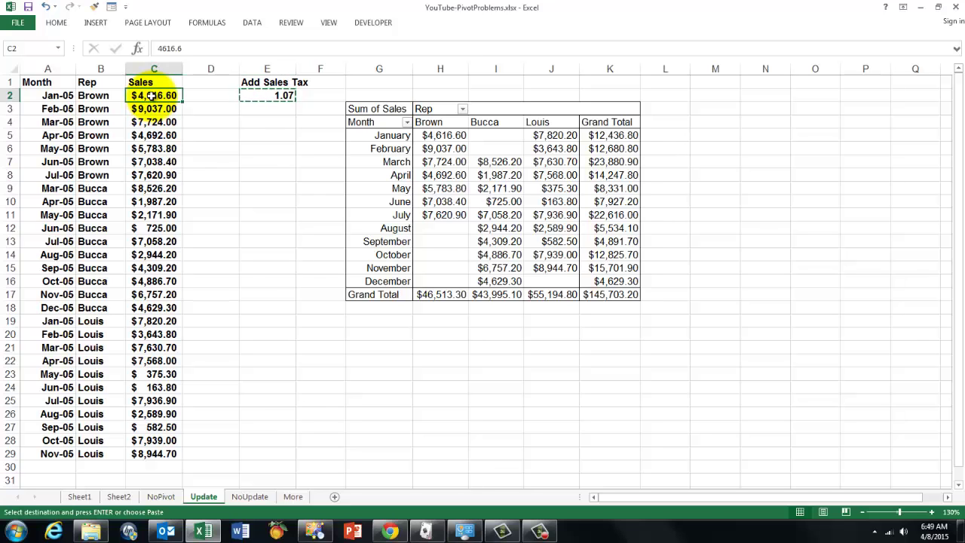
key("ctrl+shift+Down")
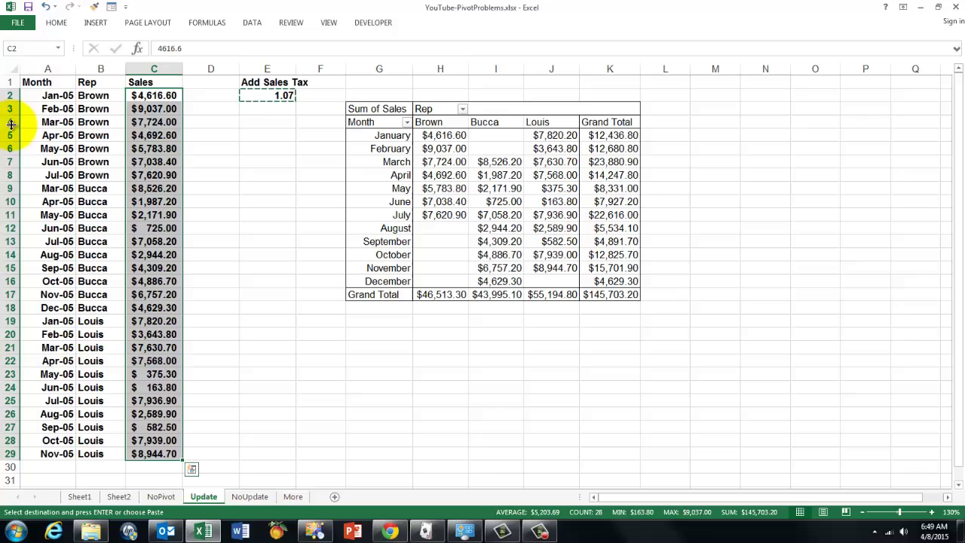
right_click(150, 167)
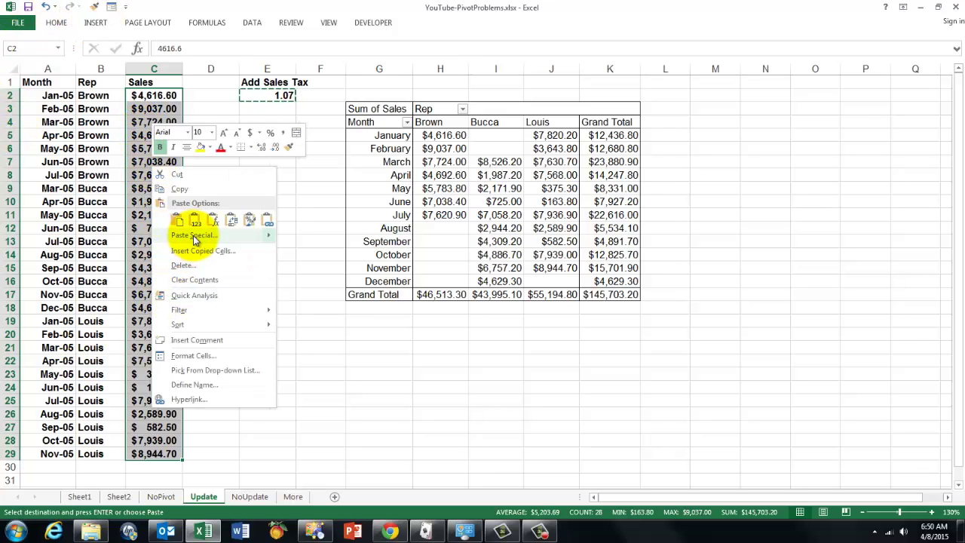
mouse_move(194, 239)
left_click(324, 352)
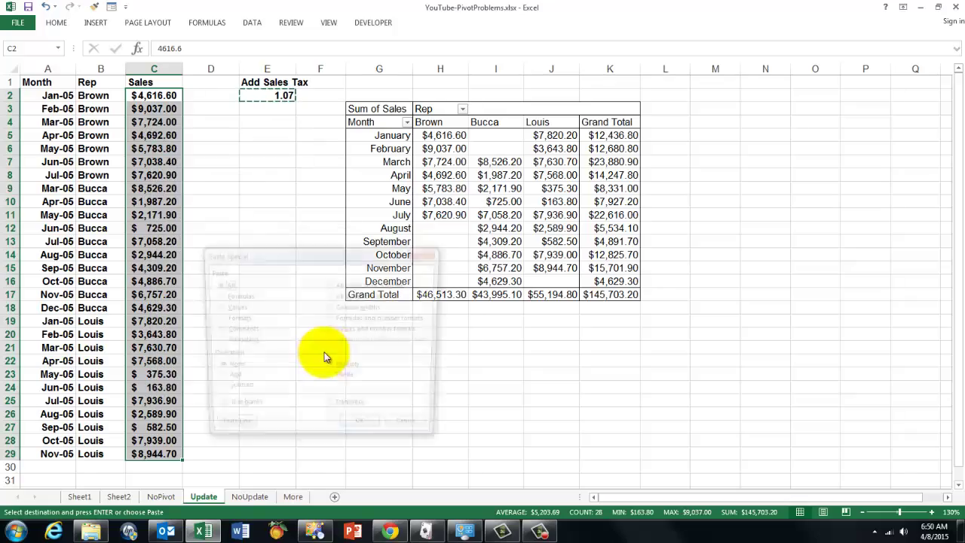
left_click_drag(317, 253, 344, 179)
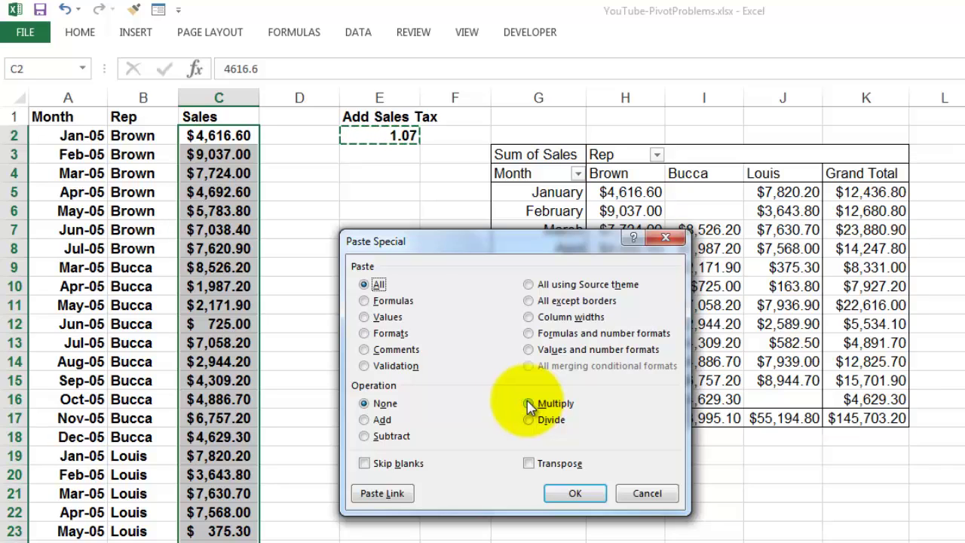
left_click(530, 405)
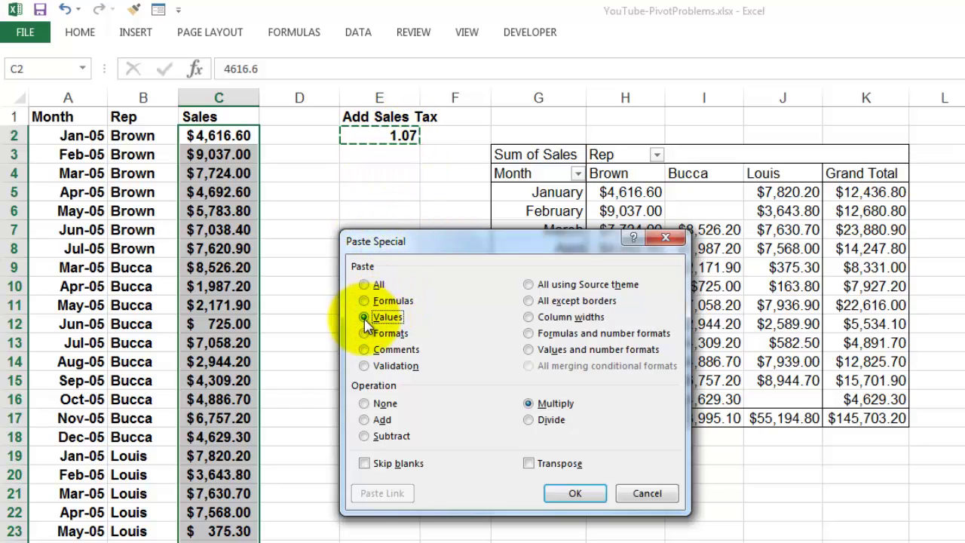
left_click(574, 494)
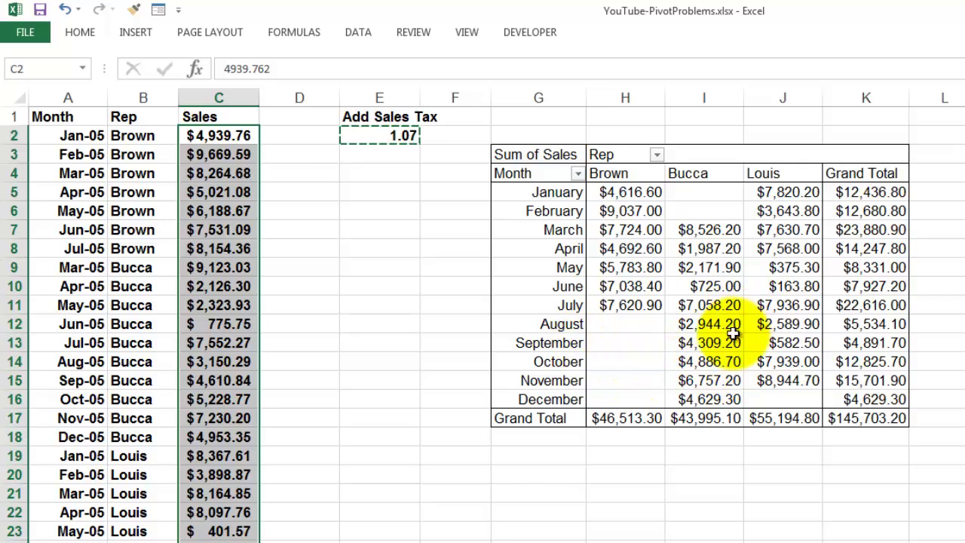
Refresh the PivotTable on the Update sheet so it uses the changed Sales values.
left_click(703, 305)
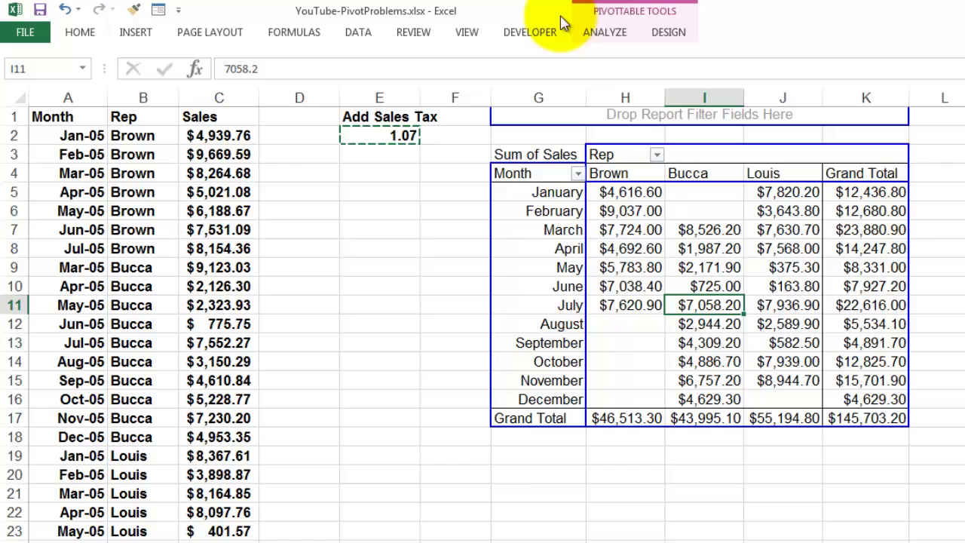
left_click(614, 35)
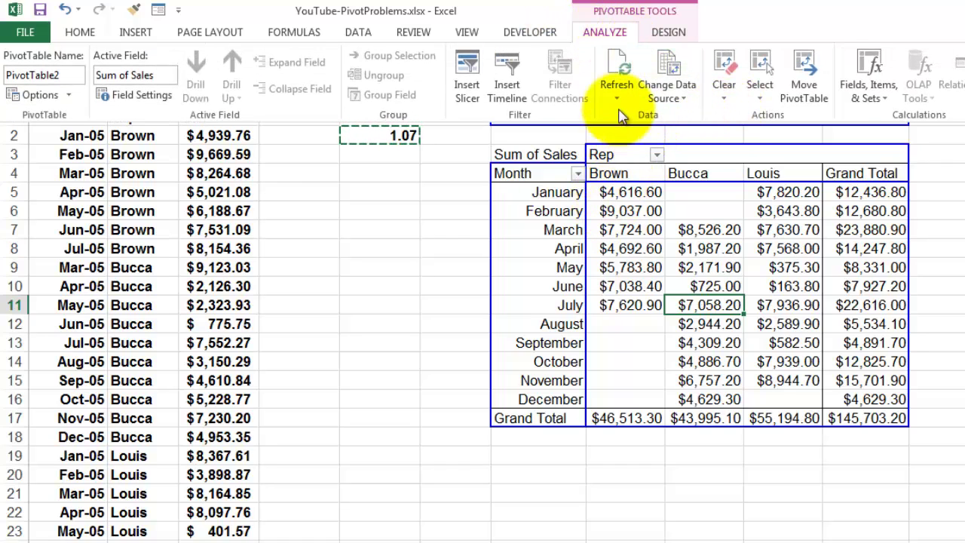
left_click(617, 70)
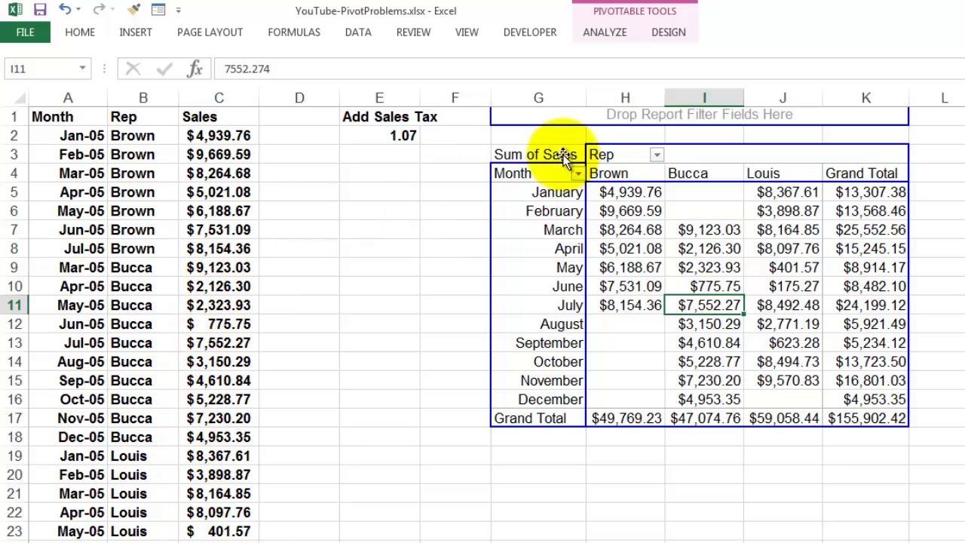
Review the data settings in the PivotTable's options, including Refresh data when opening the file, and leave them as they are.
left_click(605, 32)
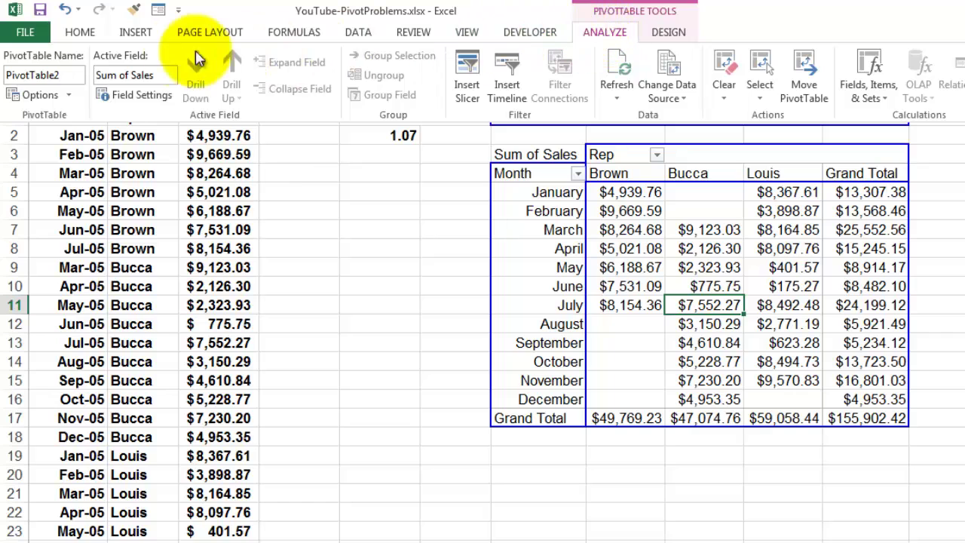
left_click(50, 96)
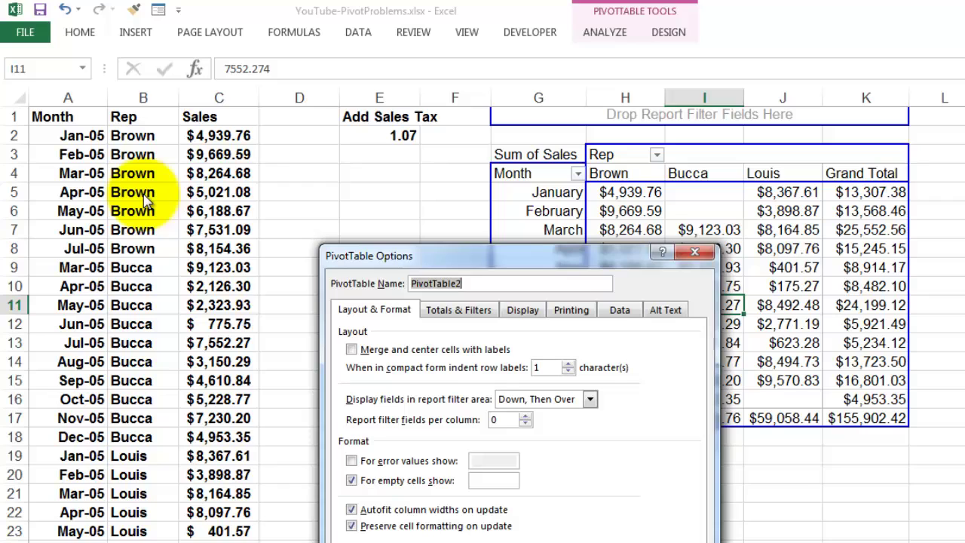
left_click(619, 312)
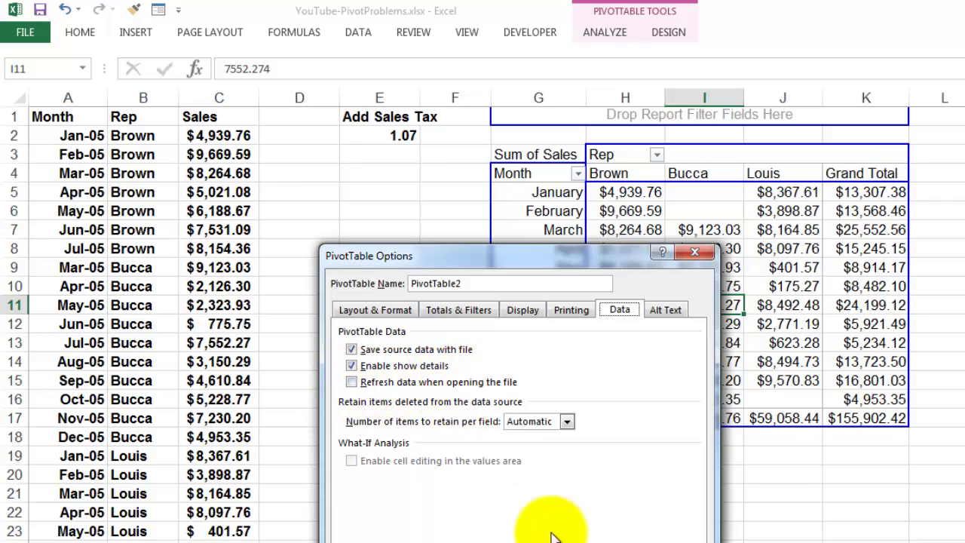
key("Return")
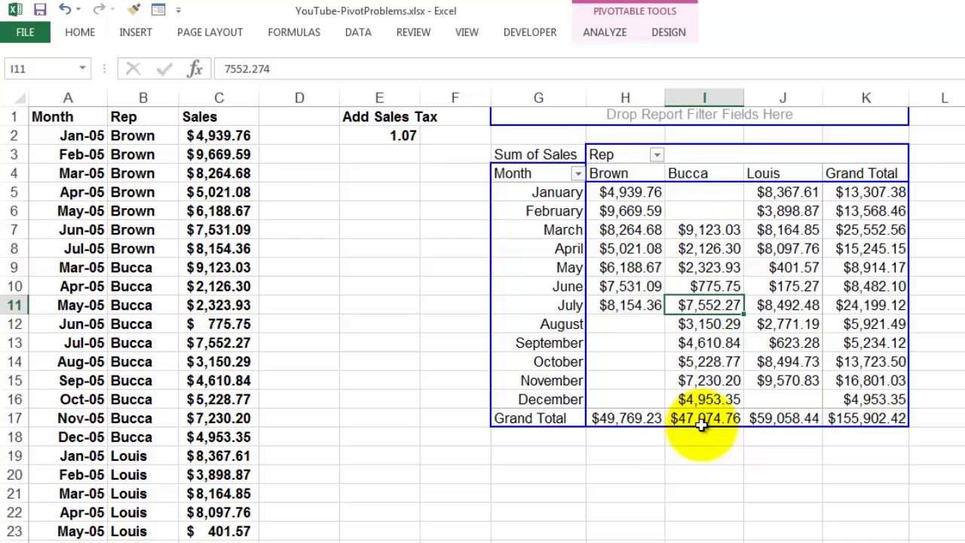
left_click(199, 266)
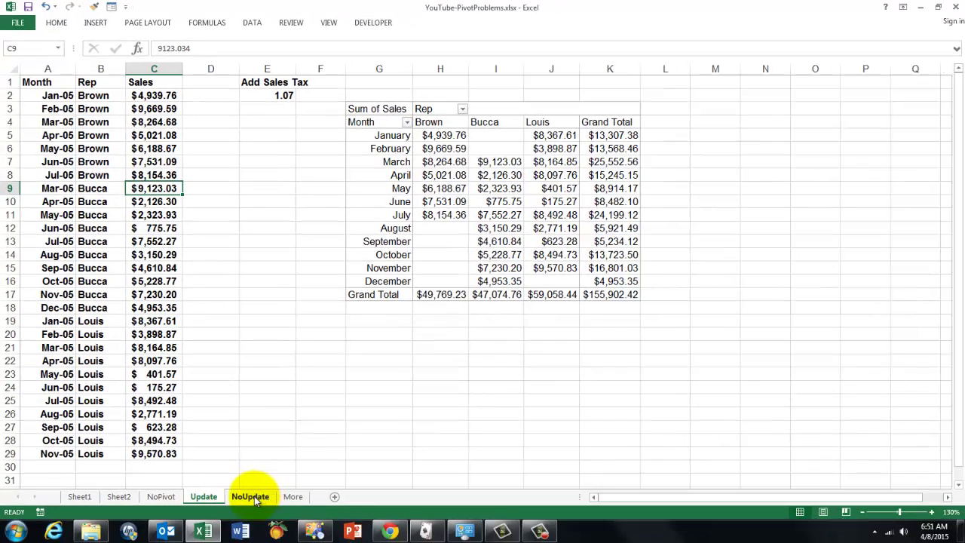
On the NoUpdate sheet, fill the Oct-05 and Nov-05 rows for Louis down into row 30 to add a Dec-05 record.
left_click(250, 496)
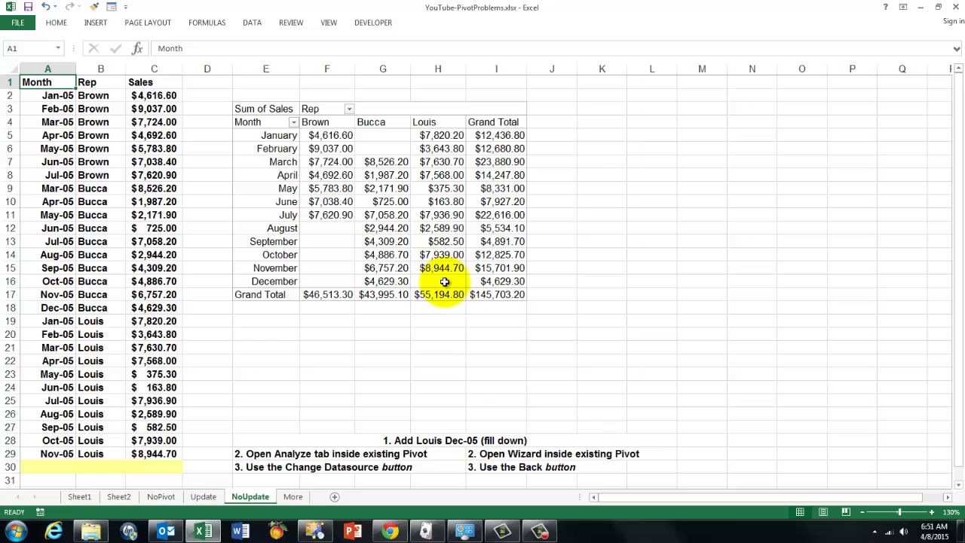
mouse_move(441, 280)
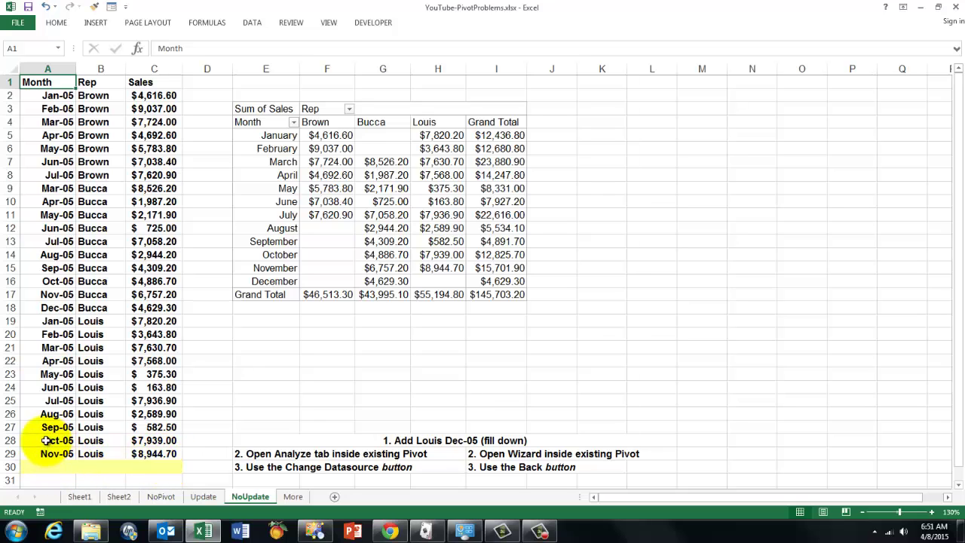
left_click_drag(46, 440, 182, 475)
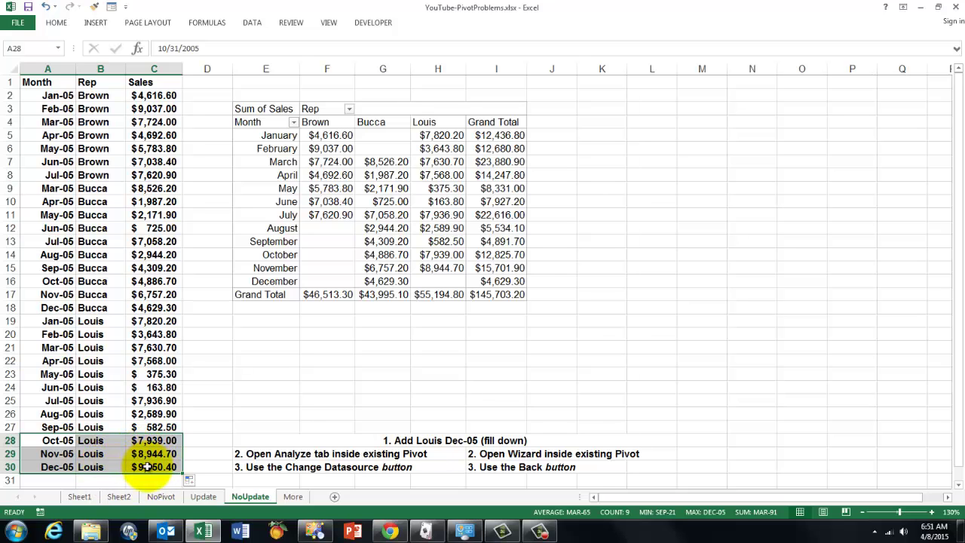
left_click(150, 347)
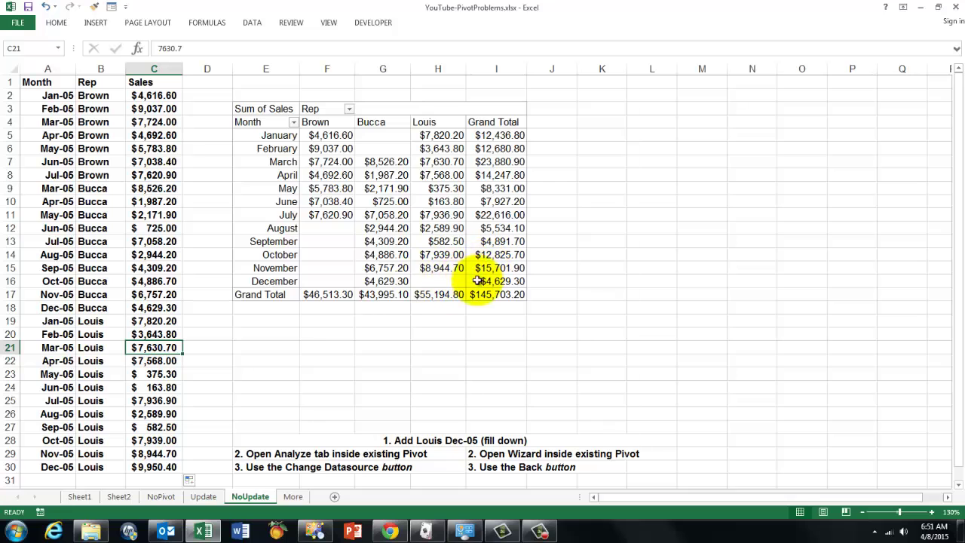
Try to bring the added Dec-05 record into the NoUpdate PivotTable by refreshing it.
left_click(391, 214)
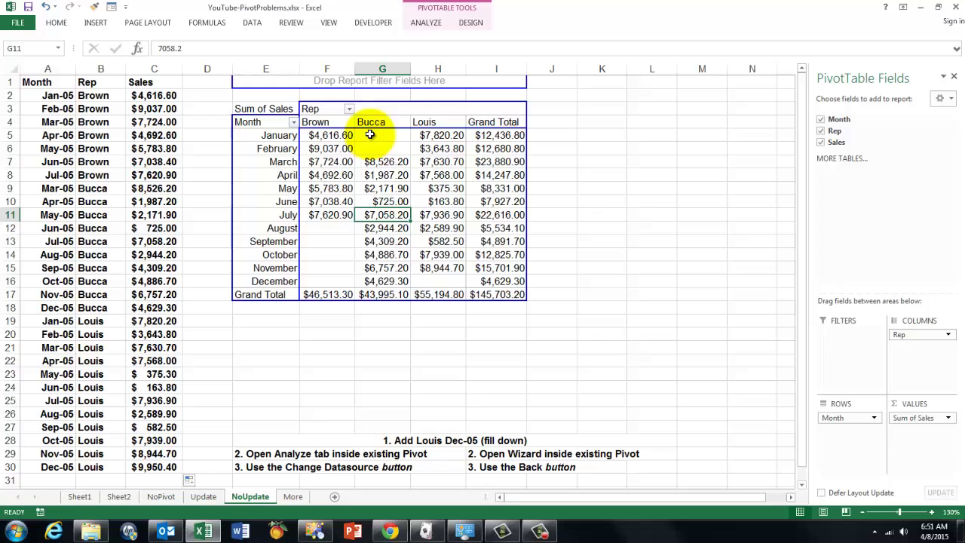
left_click(426, 24)
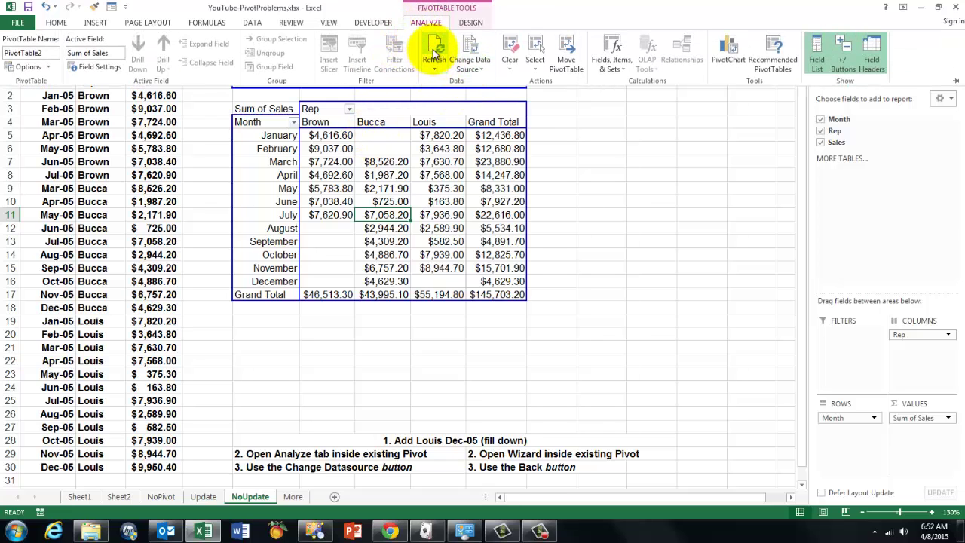
left_click(435, 52)
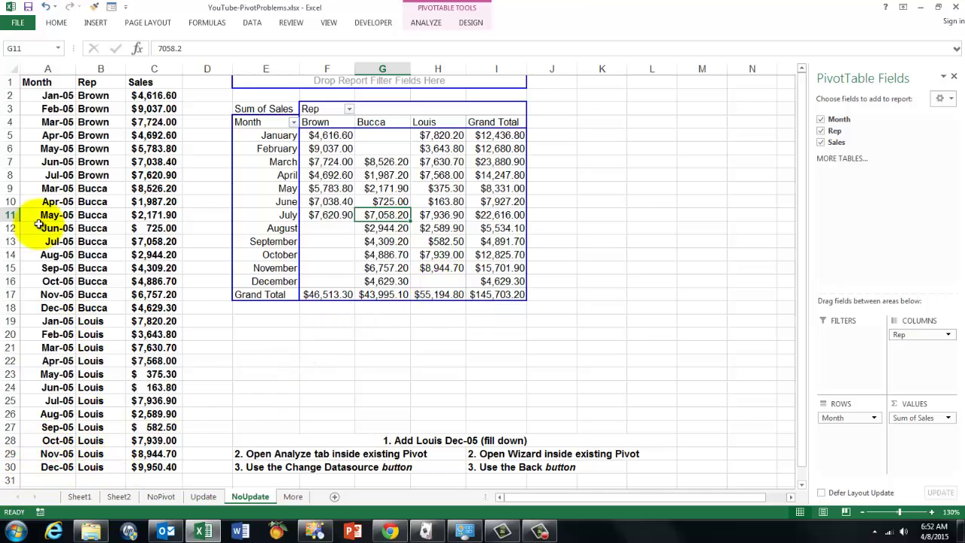
Highlight the NoUpdate source data from A1 through row 30, then shrink the selection to A1:C29 to compare the ranges.
left_click(44, 83)
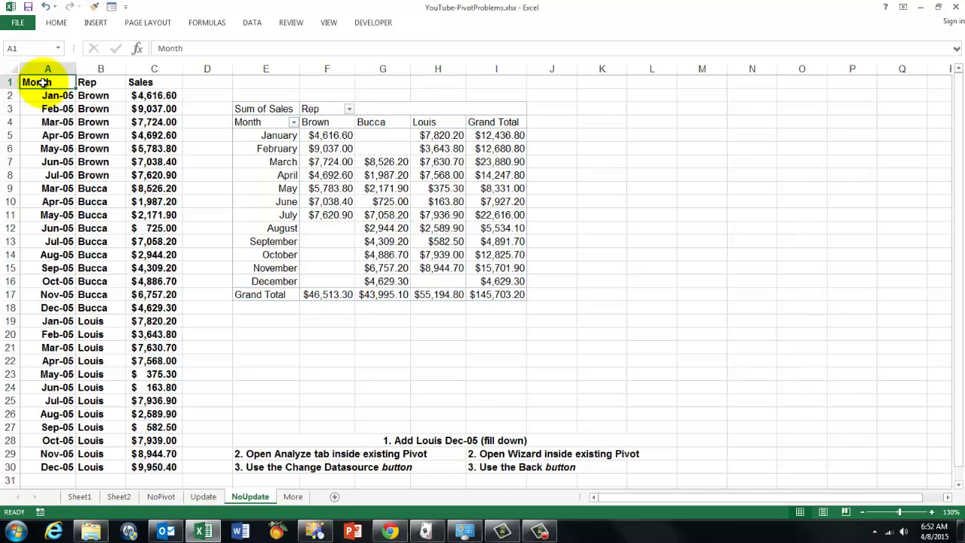
key("ctrl+shift+Down")
key("ctrl+shift+Right")
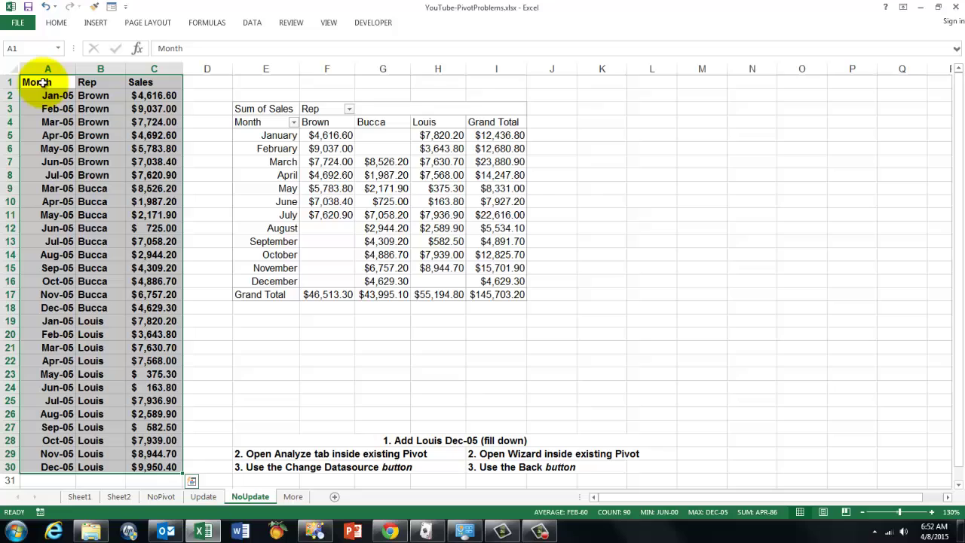
key("shift+Up")
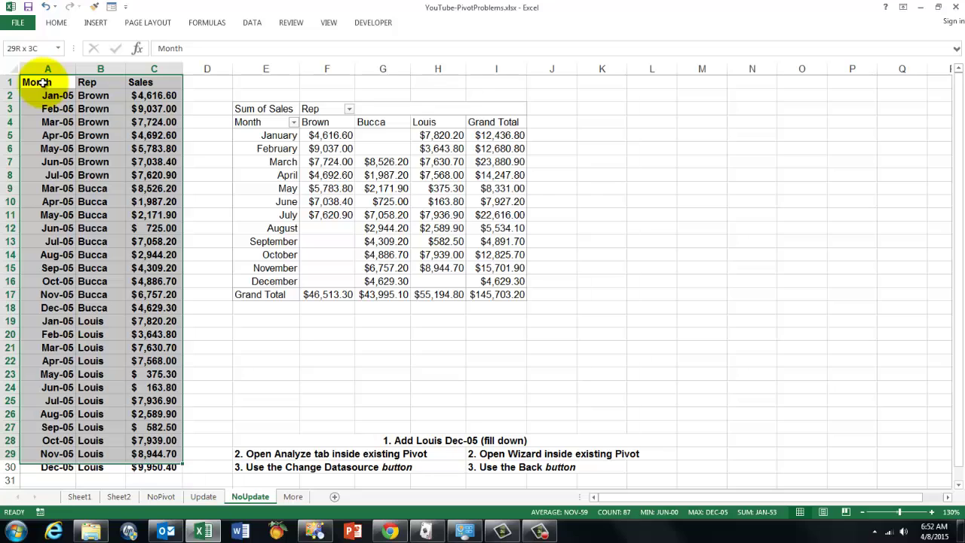
Change the NoUpdate PivotTable's data source to the range NoUpdate!$A$1:$C$30.
left_click(390, 215)
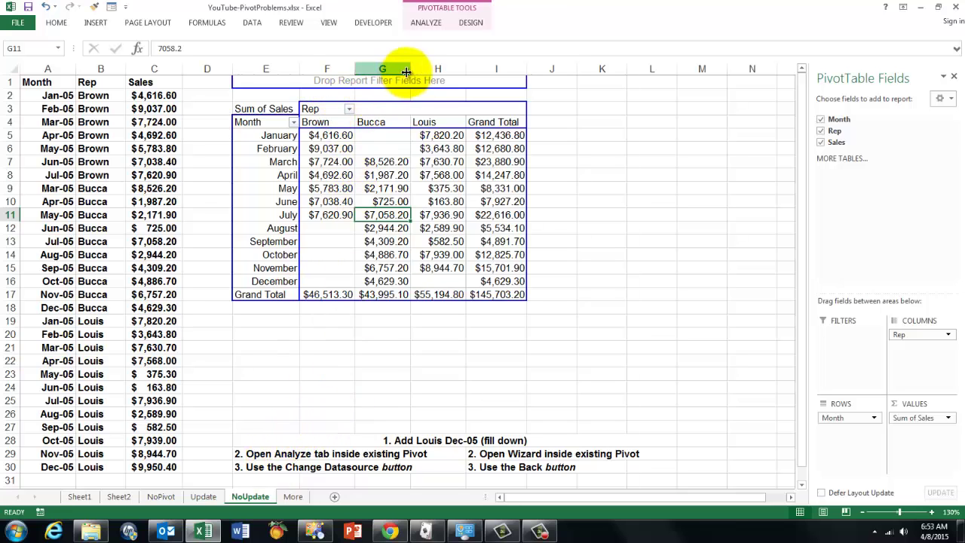
left_click(423, 22)
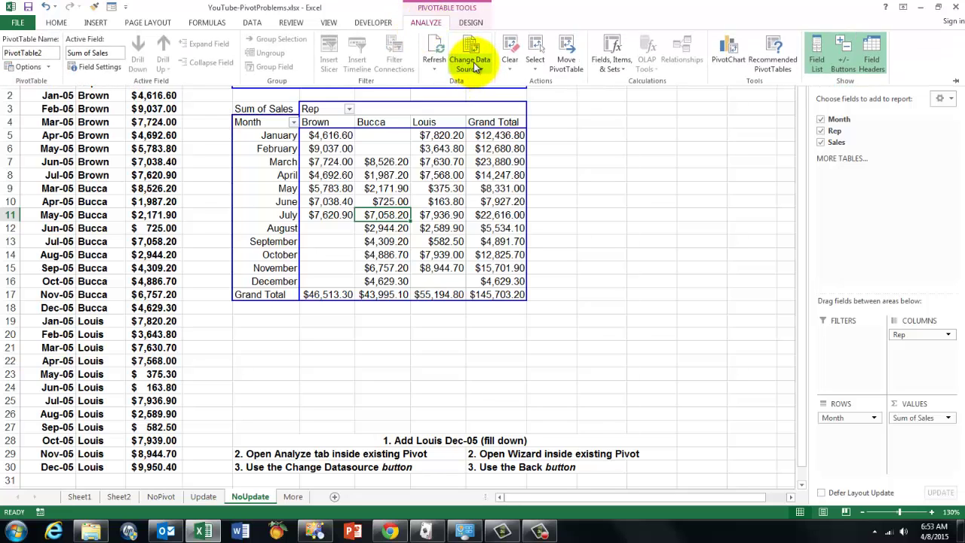
left_click(474, 69)
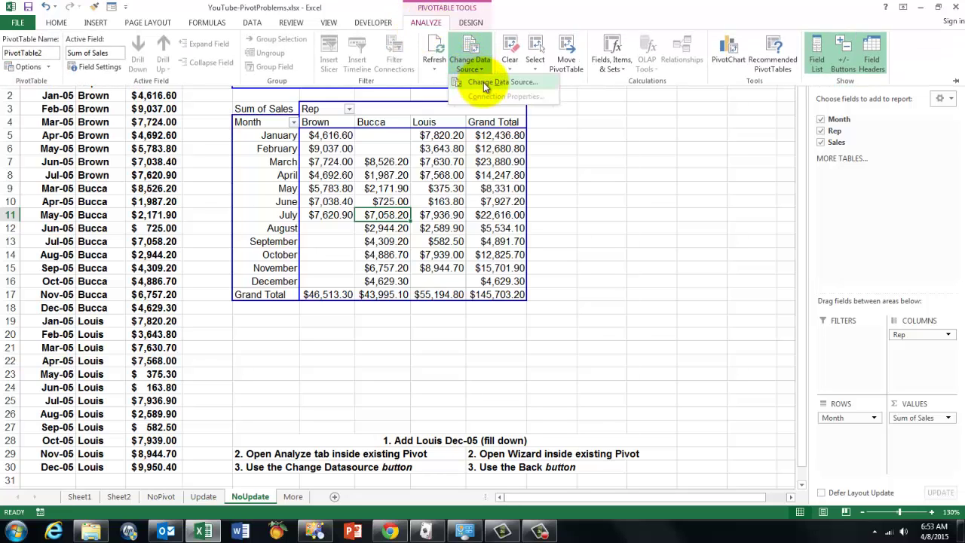
left_click(484, 82)
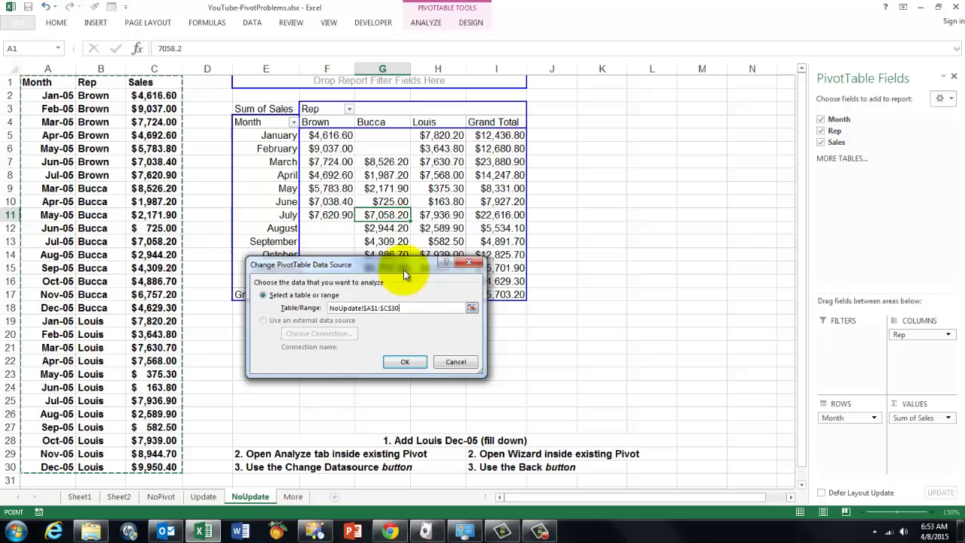
left_click_drag(403, 269, 401, 326)
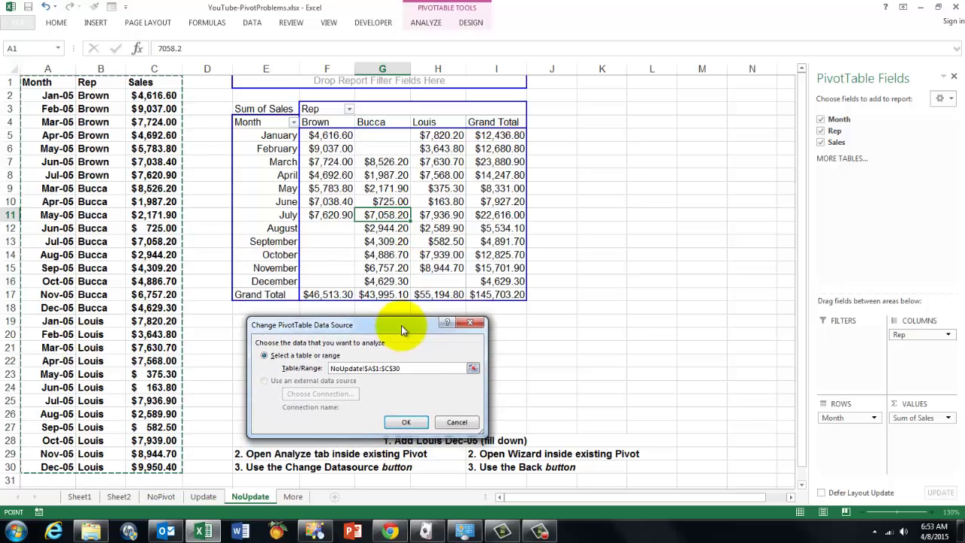
left_click(408, 421)
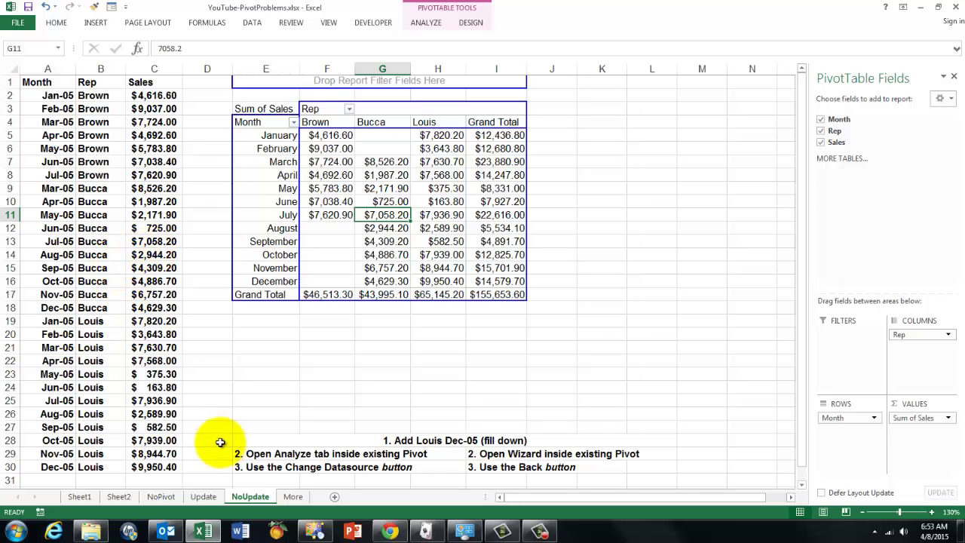
Show the More sheet of the workbook.
left_click(293, 497)
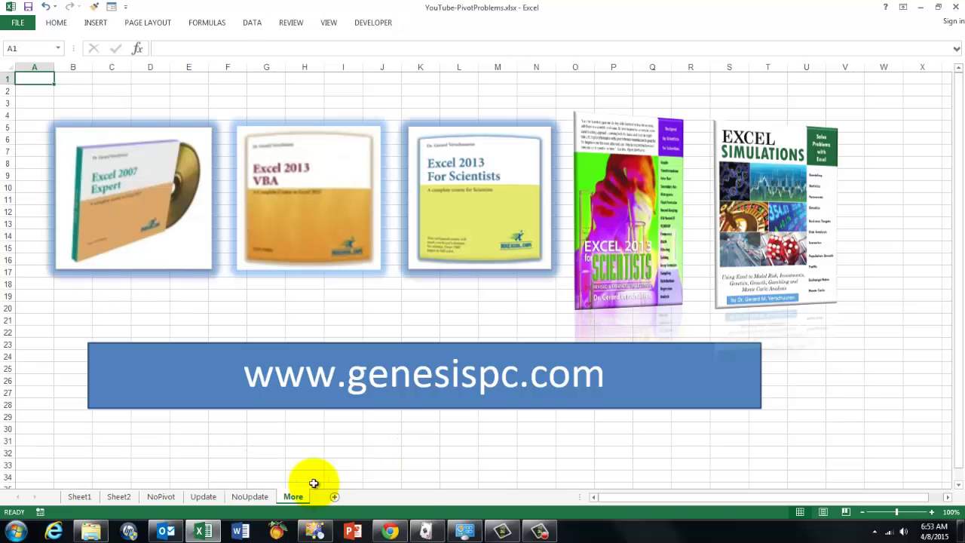